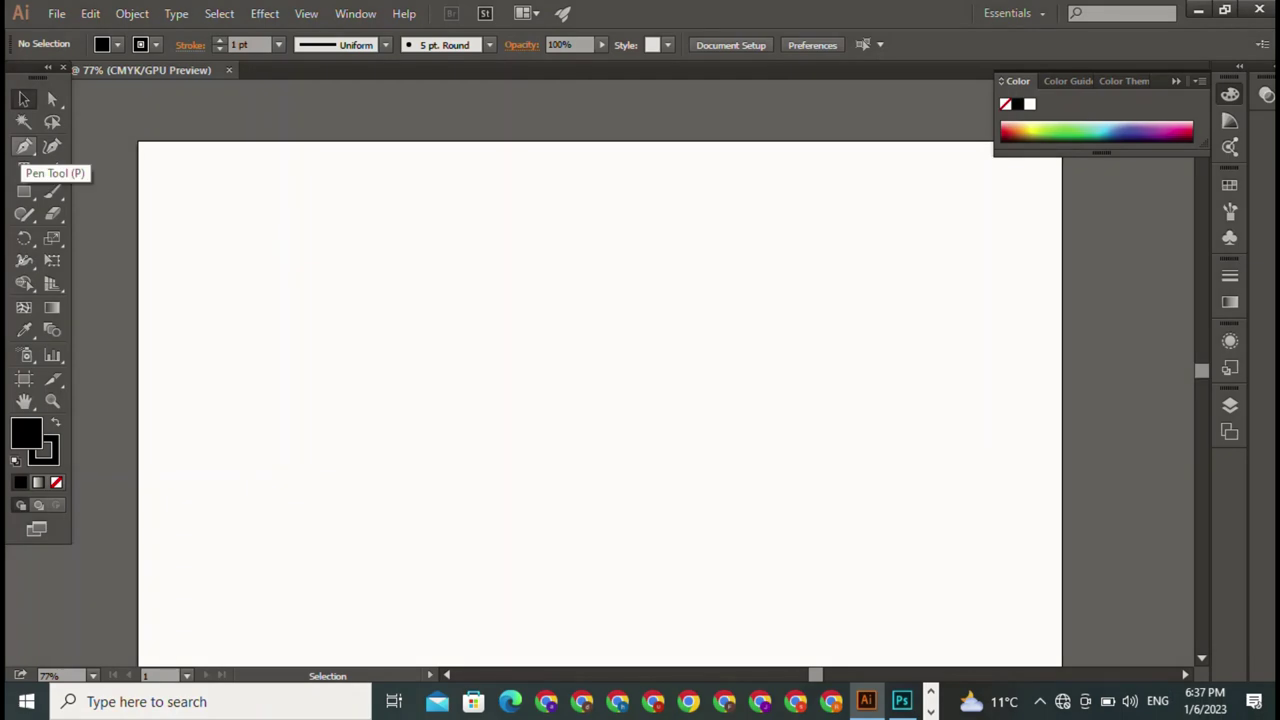
Type a black M in Home Christmas Regular at the artboard centre, enlarged to about 327 pt.
left_click(24, 169)
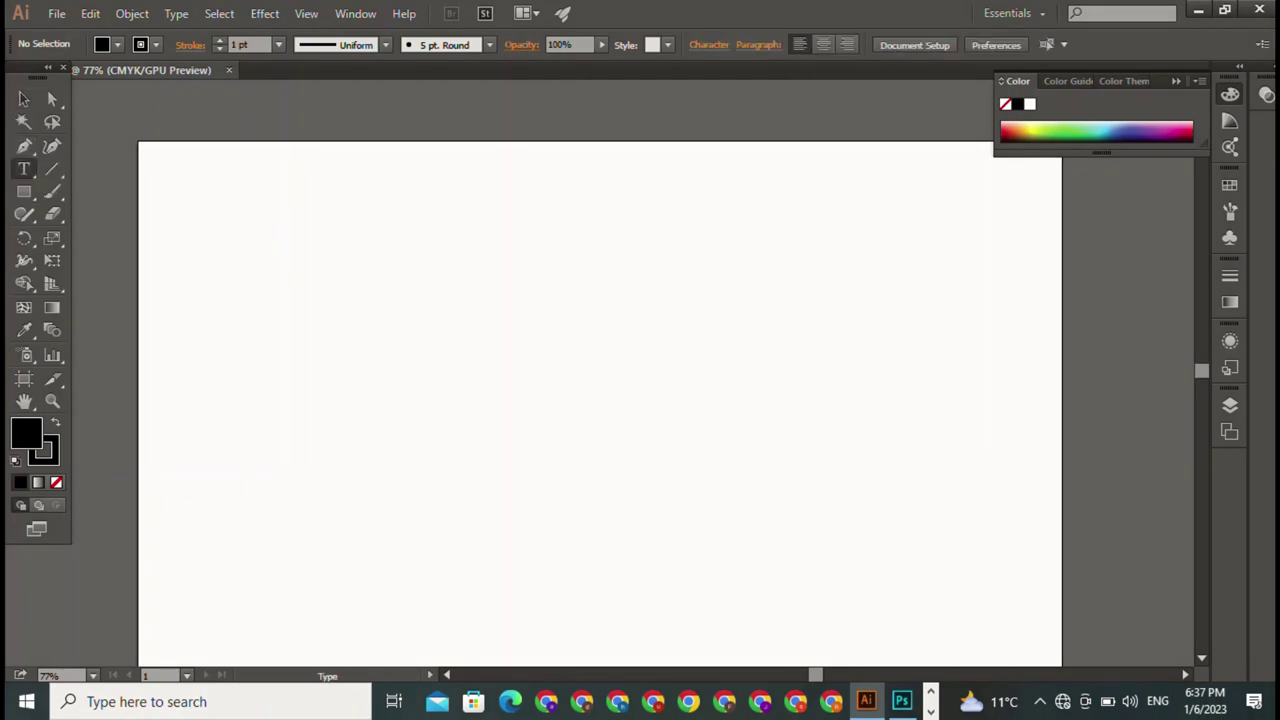
left_click(470, 295)
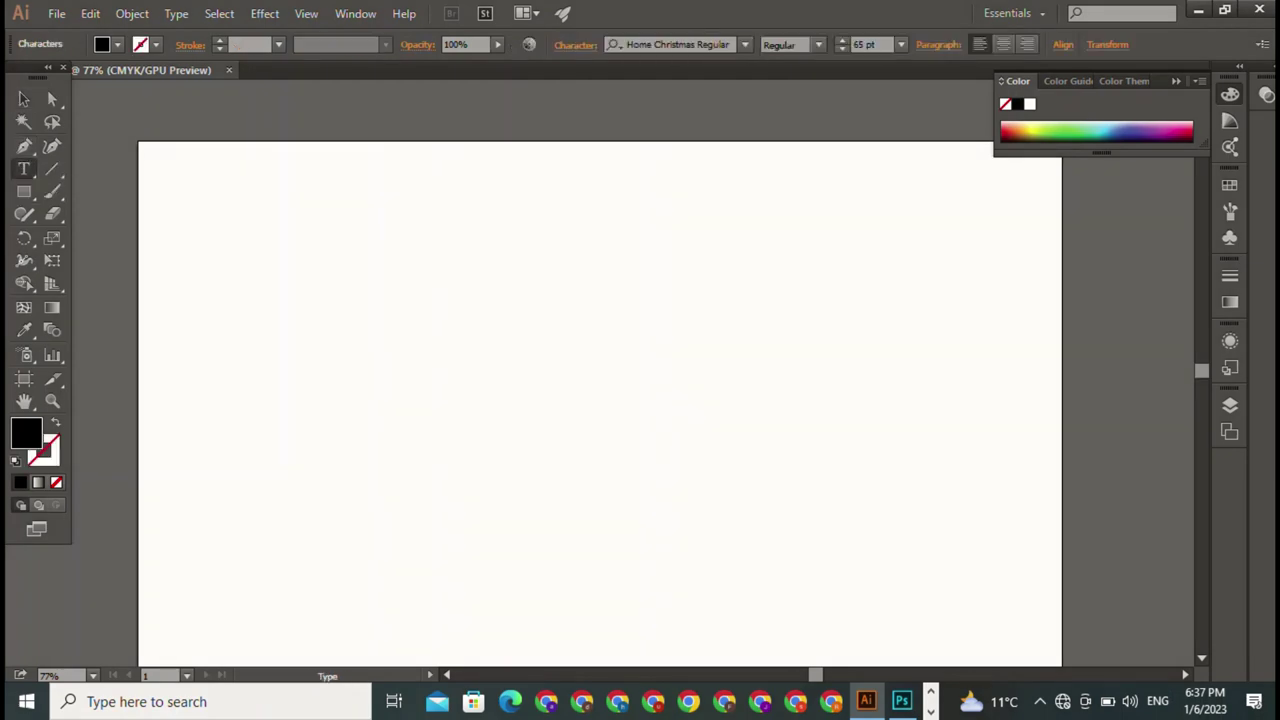
type("M")
left_click(24, 99)
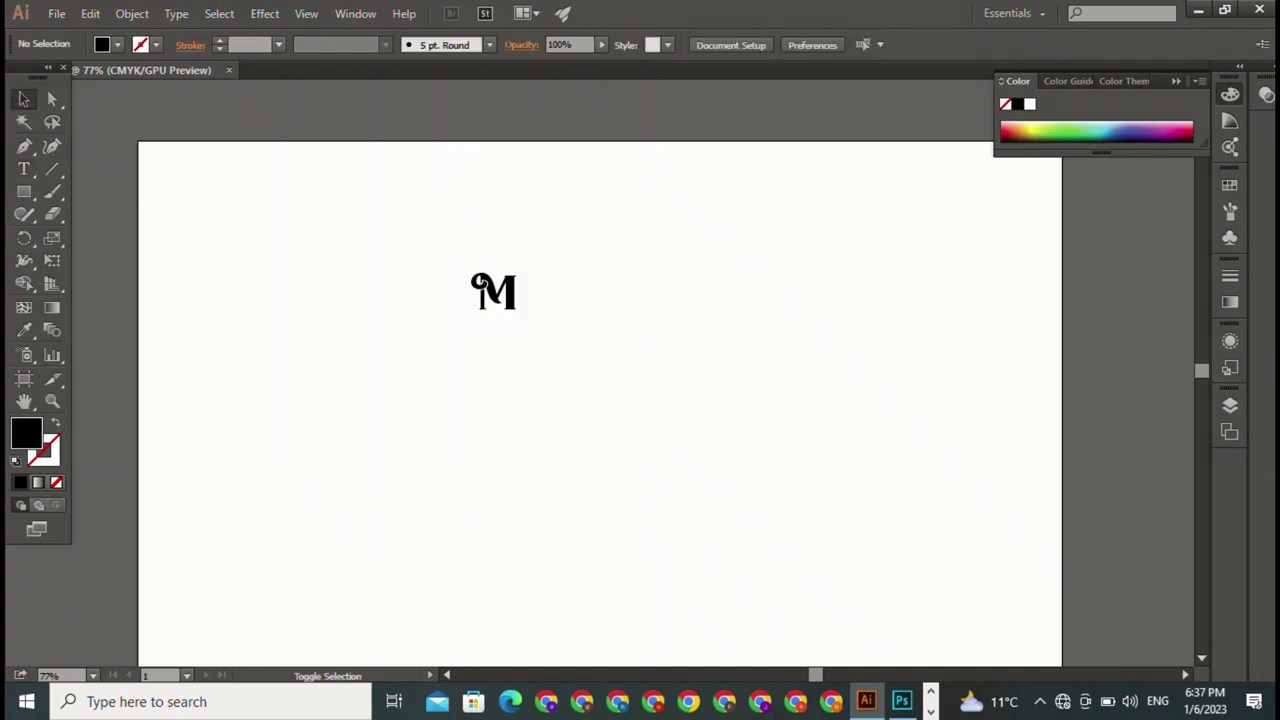
left_click_drag(519, 321, 705, 531)
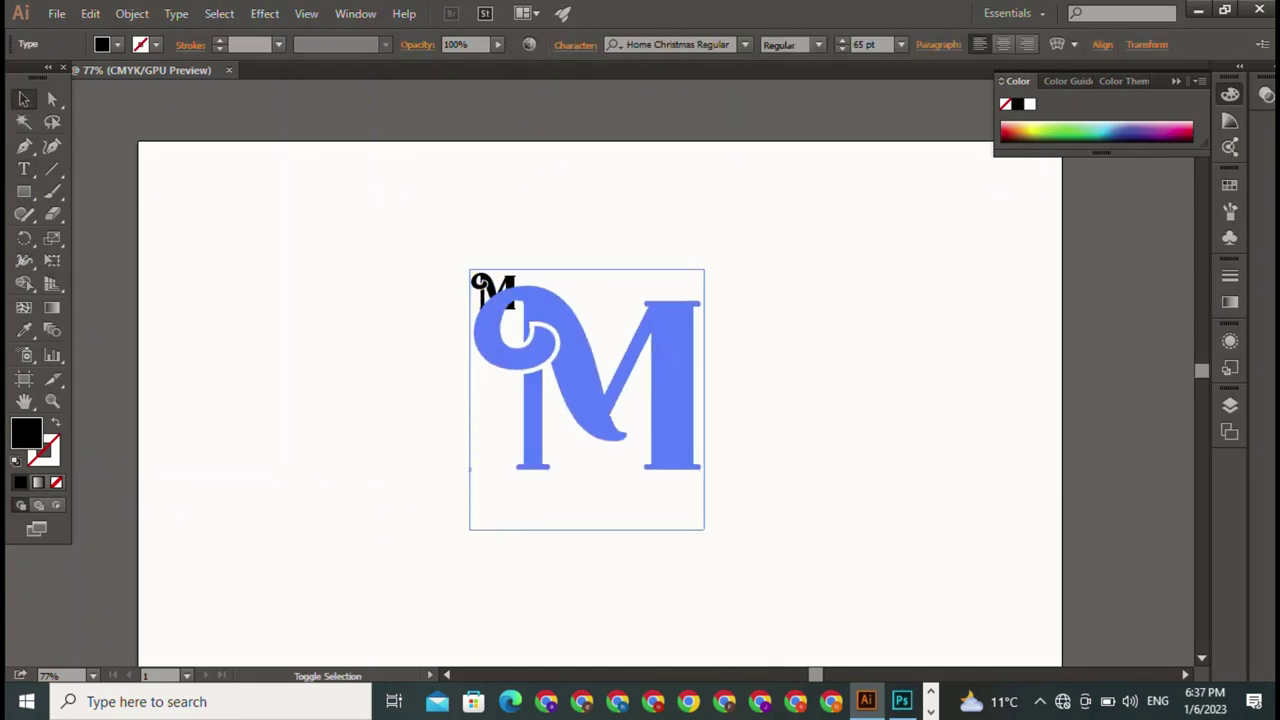
key("ctrl+shift+a")
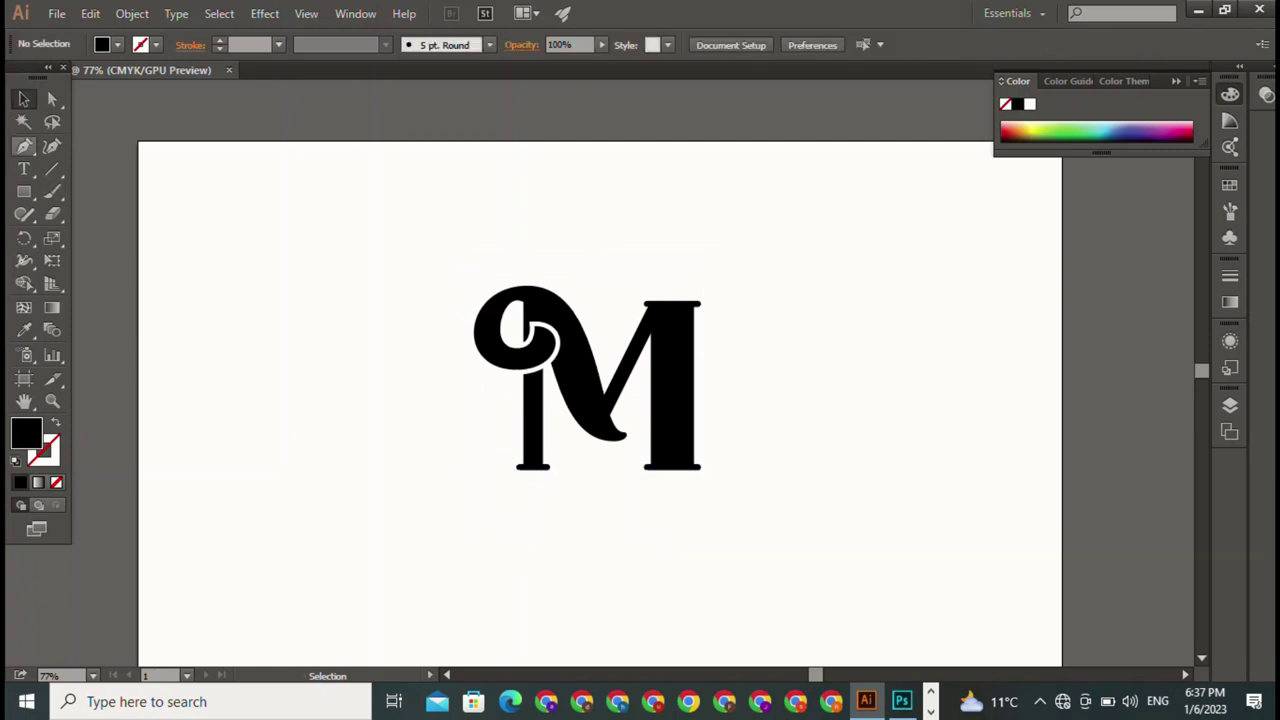
key("p")
key("p")
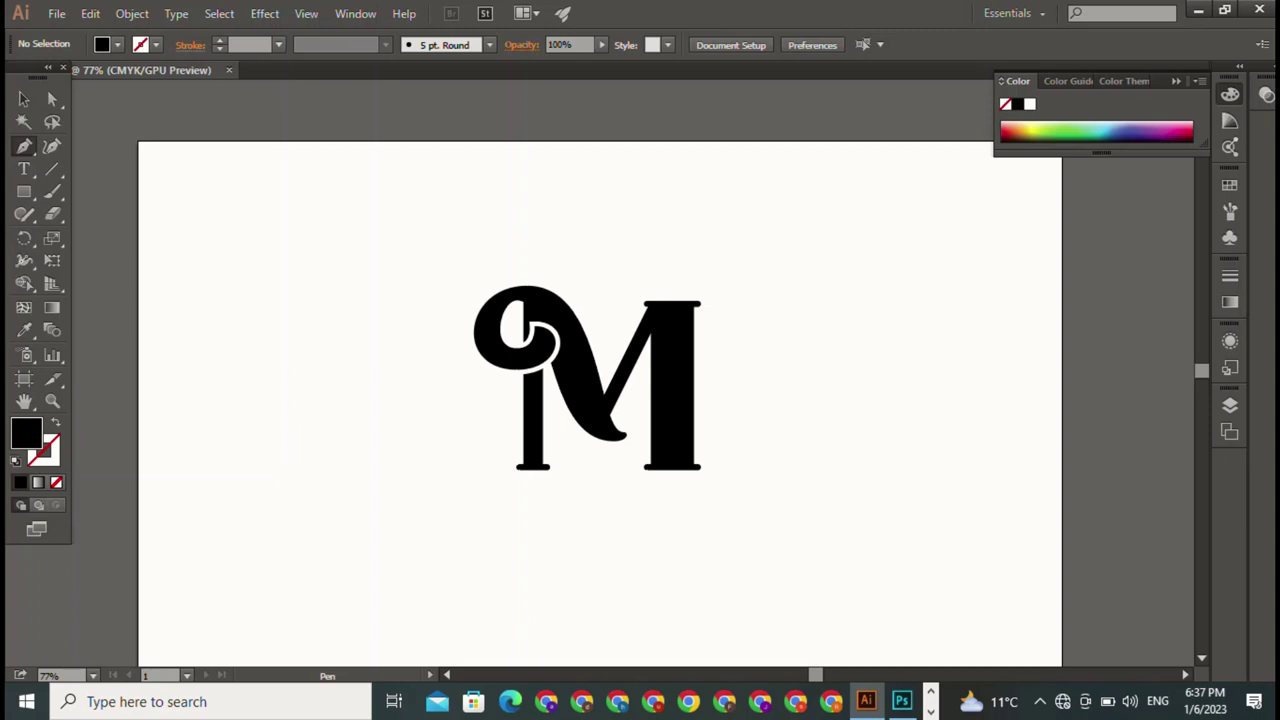
Draw a thin closed vertical bar through the middle of the M with the Pen tool.
left_click(588, 247)
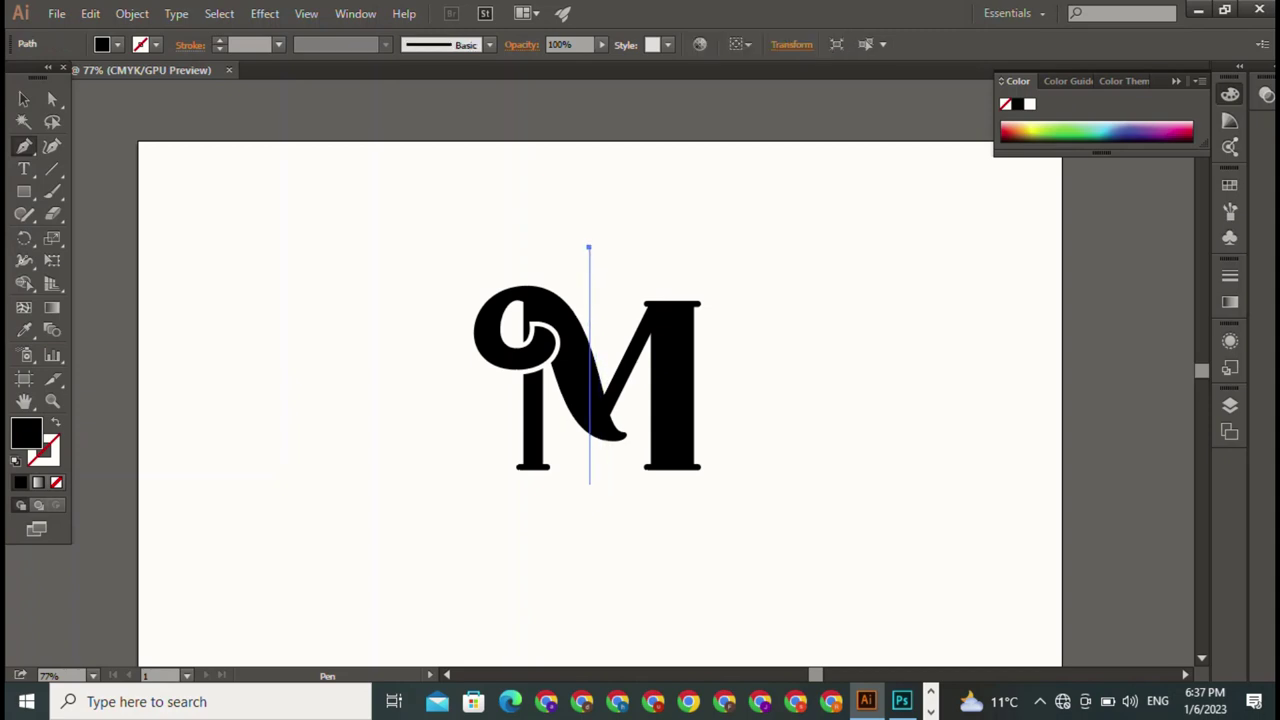
left_click(590, 477, "shift")
left_click(597, 477)
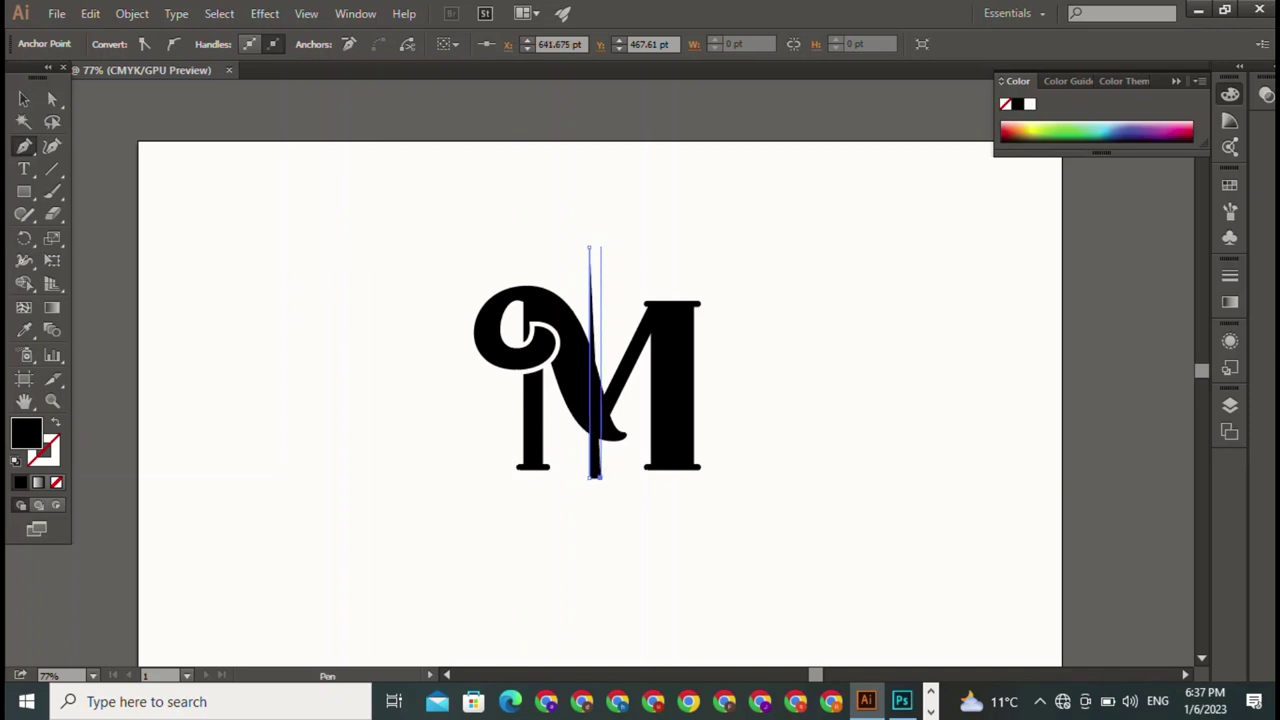
left_click(600, 247)
left_click(588, 247)
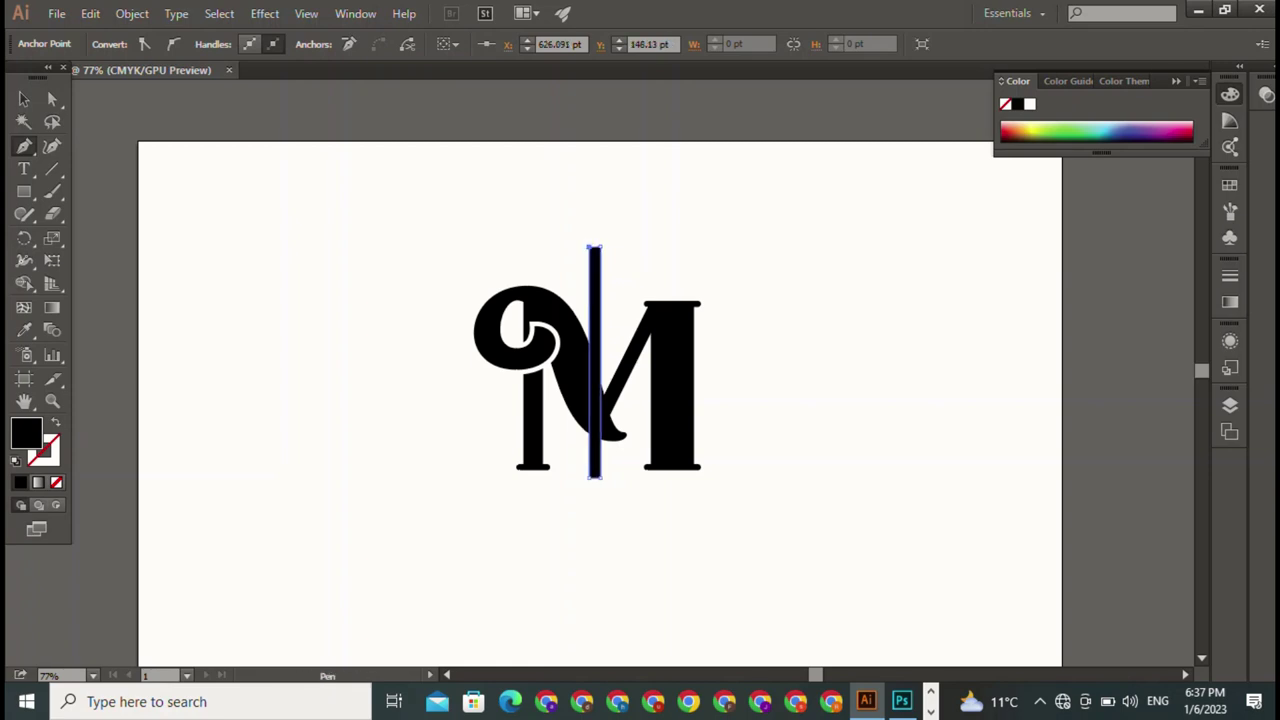
left_click(24, 99)
Nudge the vertical bar slightly right into place, then start a new shape near the top-left.
key("ctrl+shift+a")
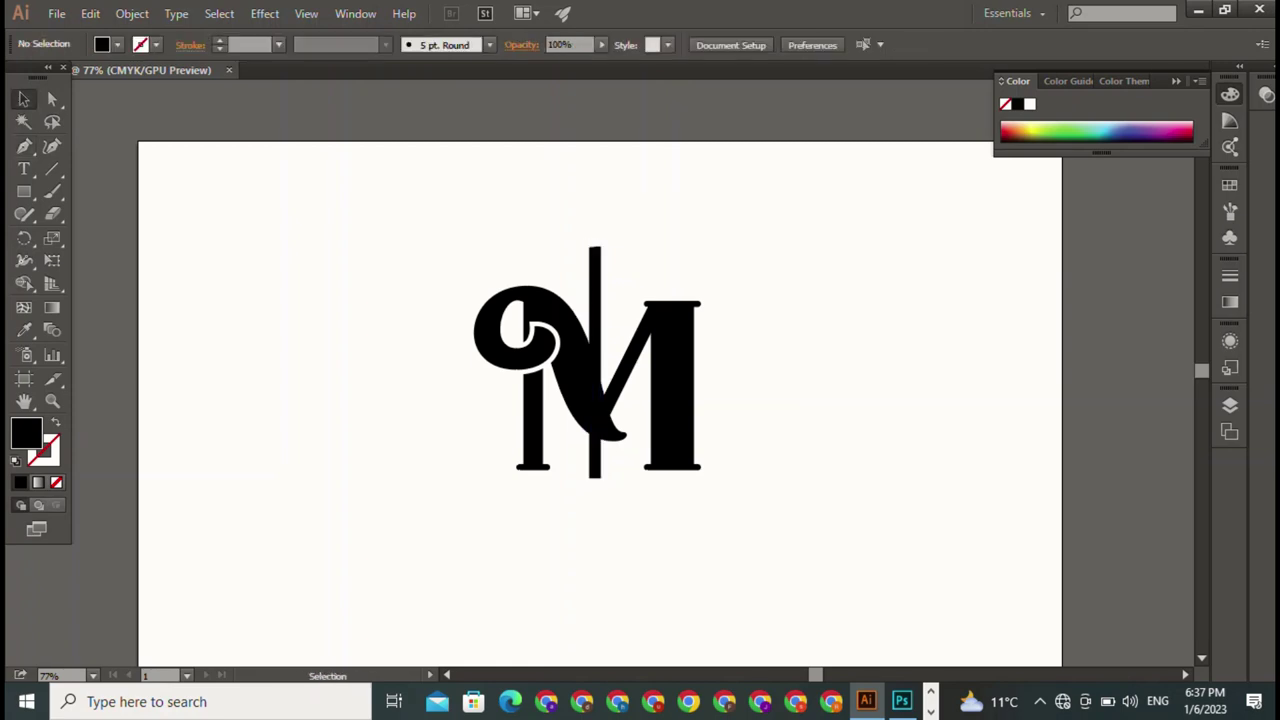
left_click_drag(594, 360, 604, 360)
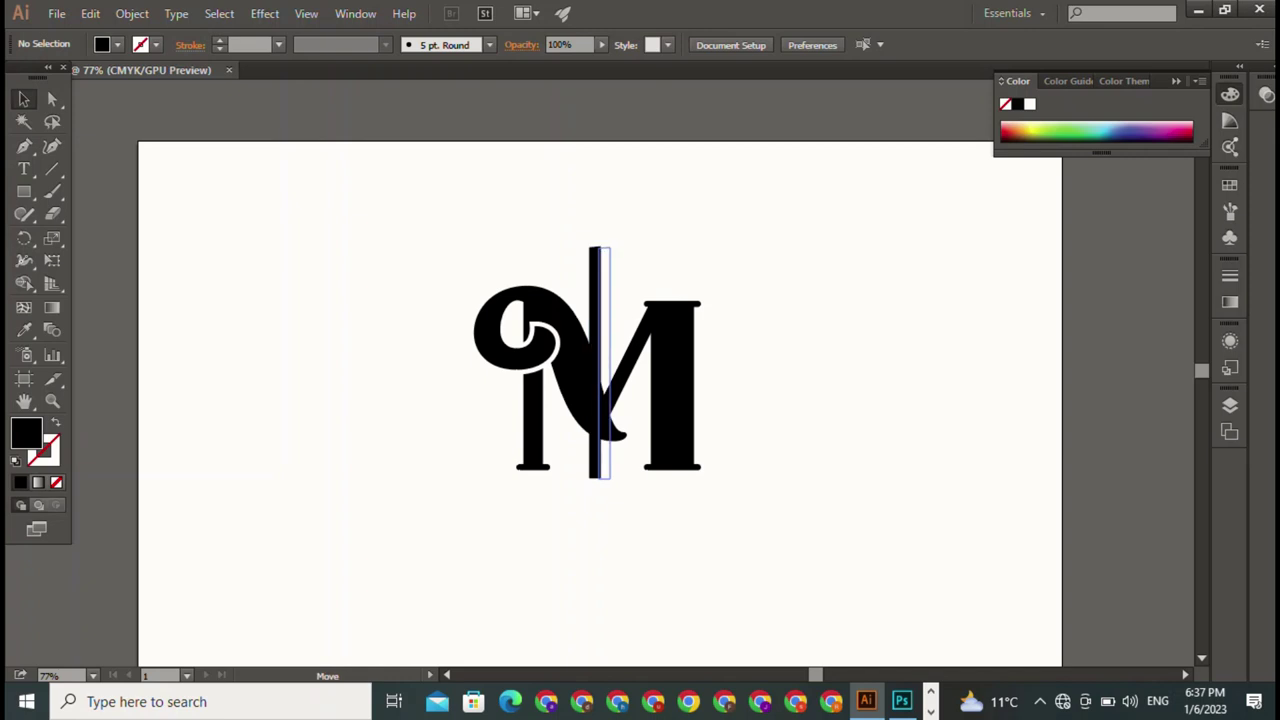
key("ctrl+shift+a")
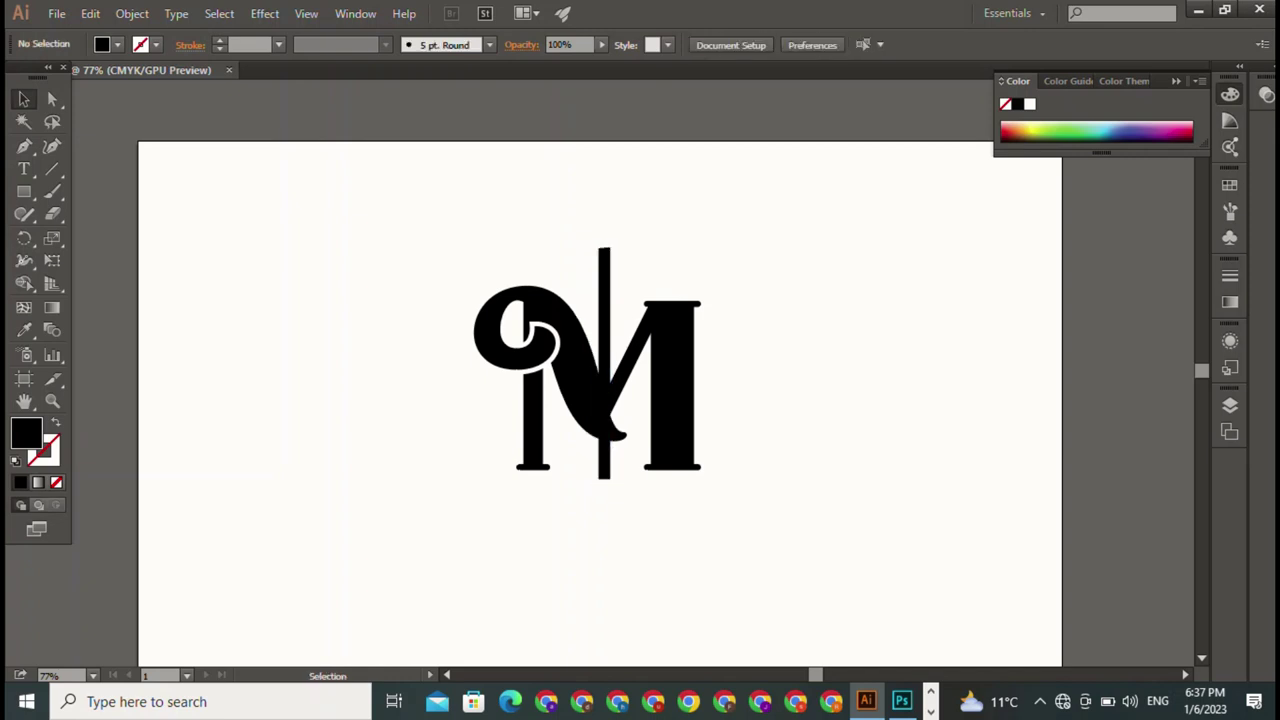
left_click(604, 360)
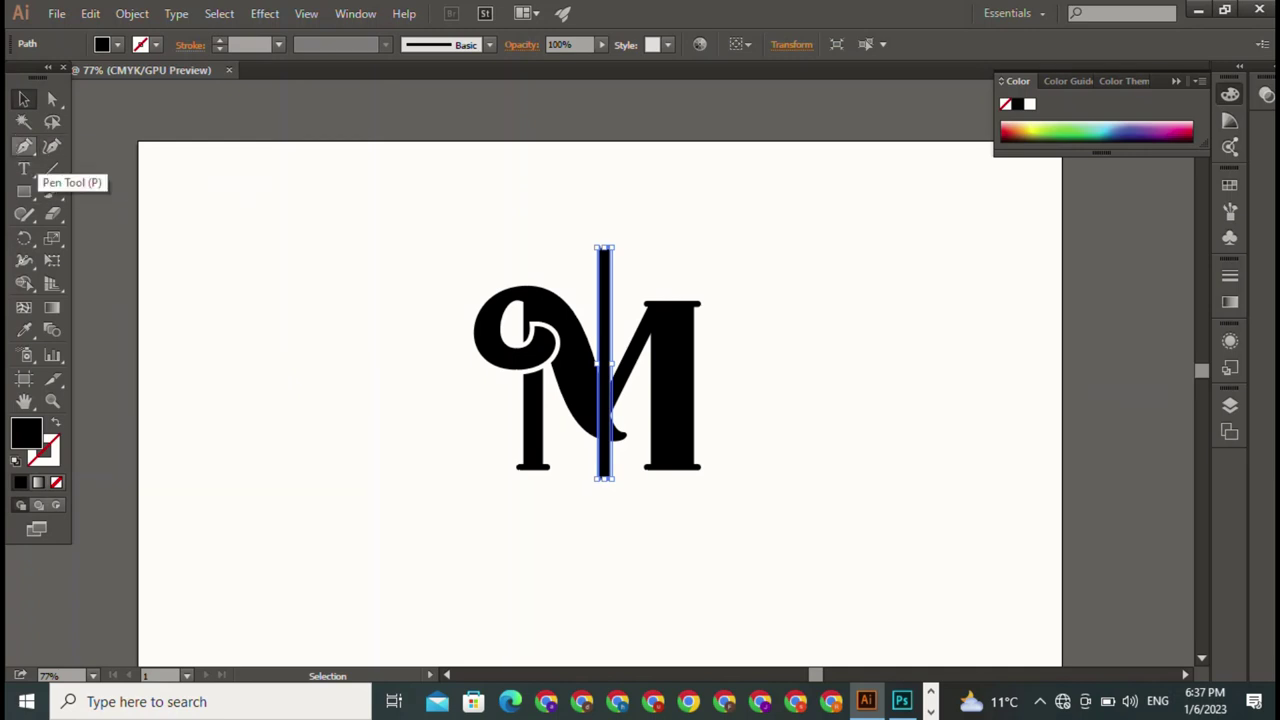
left_click(24, 169)
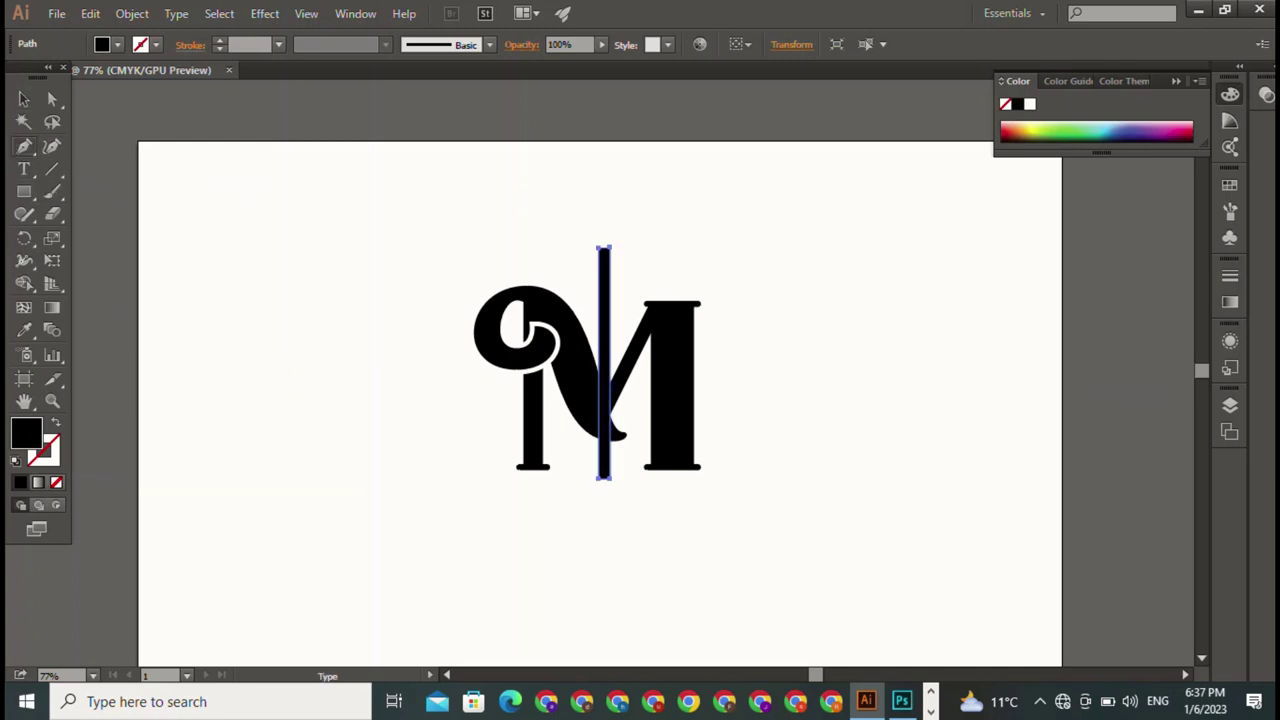
key("p")
left_click(312, 168)
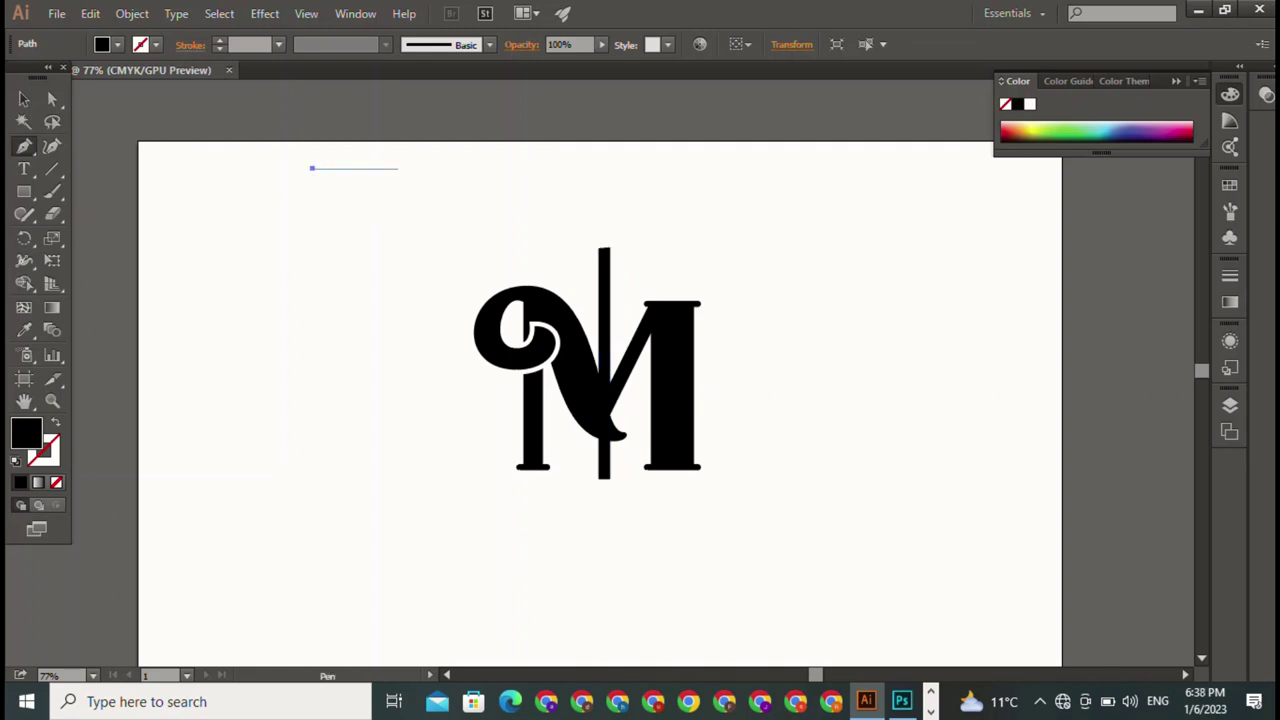
Close a thin rectangular black bar near the artboard's top-left.
left_click(398, 168, "shift")
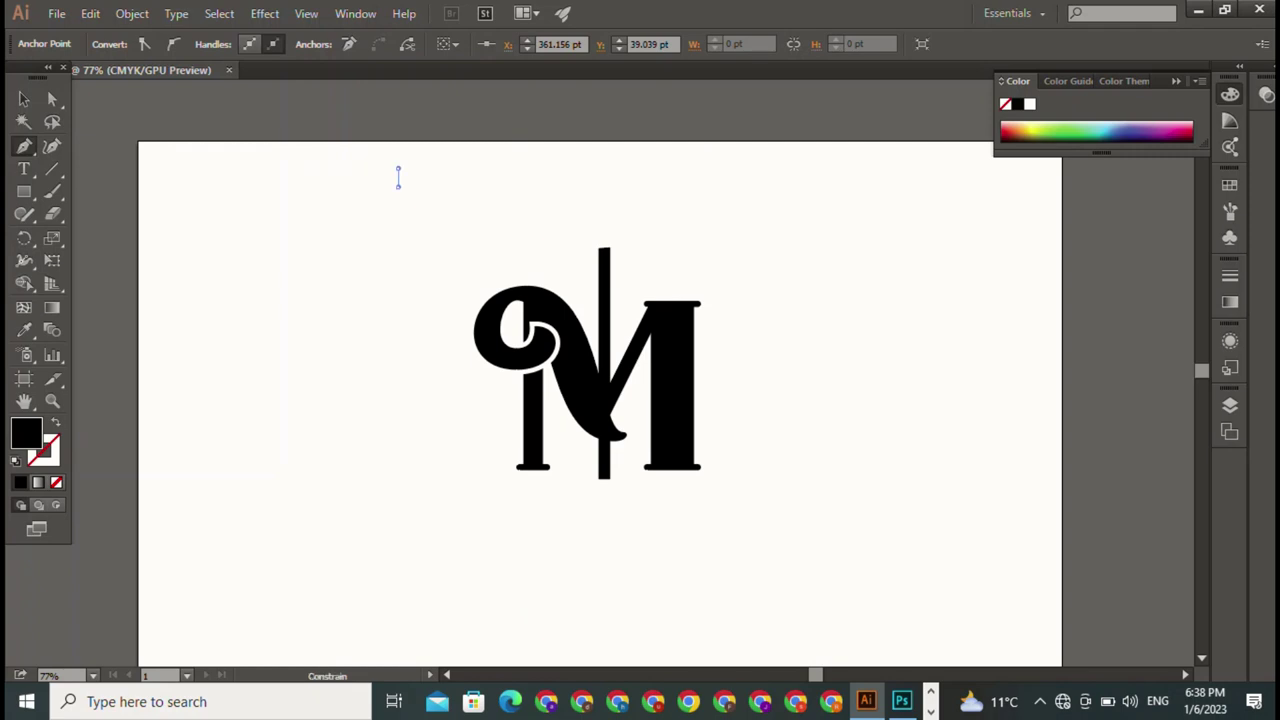
left_click(398, 186, "shift")
left_click(312, 186)
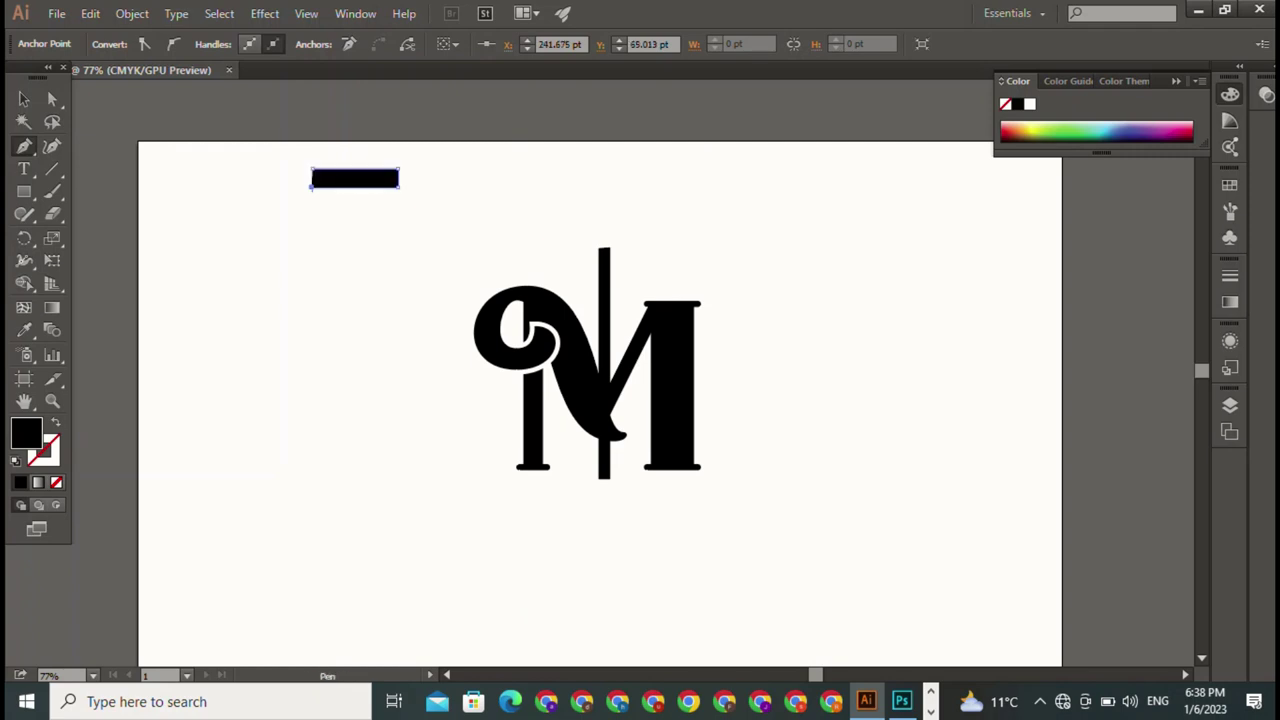
left_click(312, 169)
left_click(313, 169)
key("ctrl+z")
left_click(312, 169)
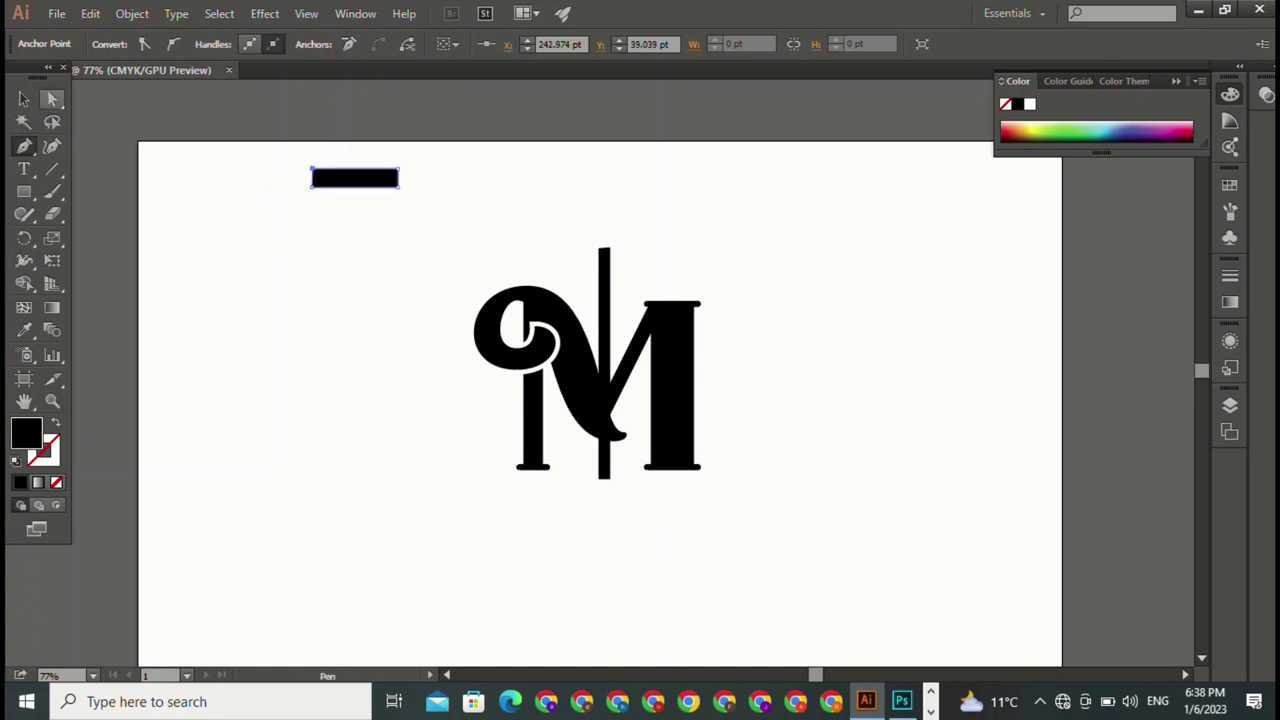
key("v")
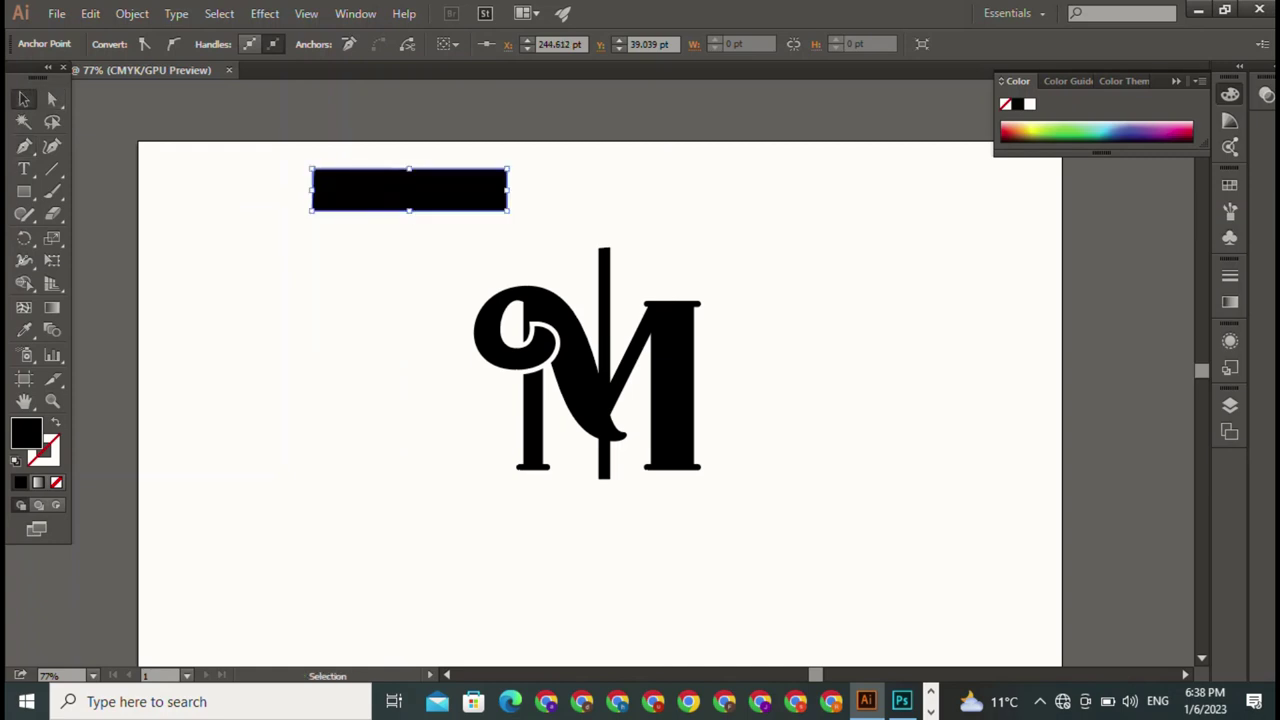
Slant the bar into a parallelogram by pushing its top-right corner right and bottom-left corner left.
key("a")
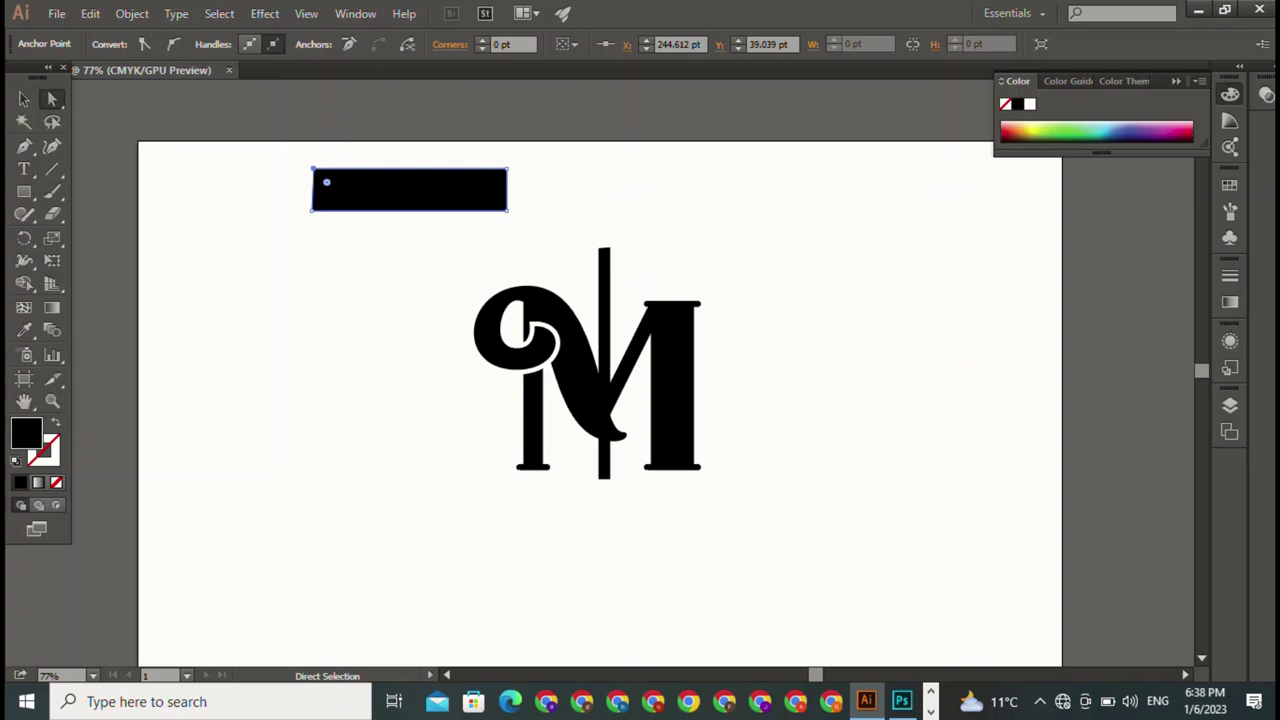
left_click(493, 182)
left_click_drag(507, 169, 551, 170)
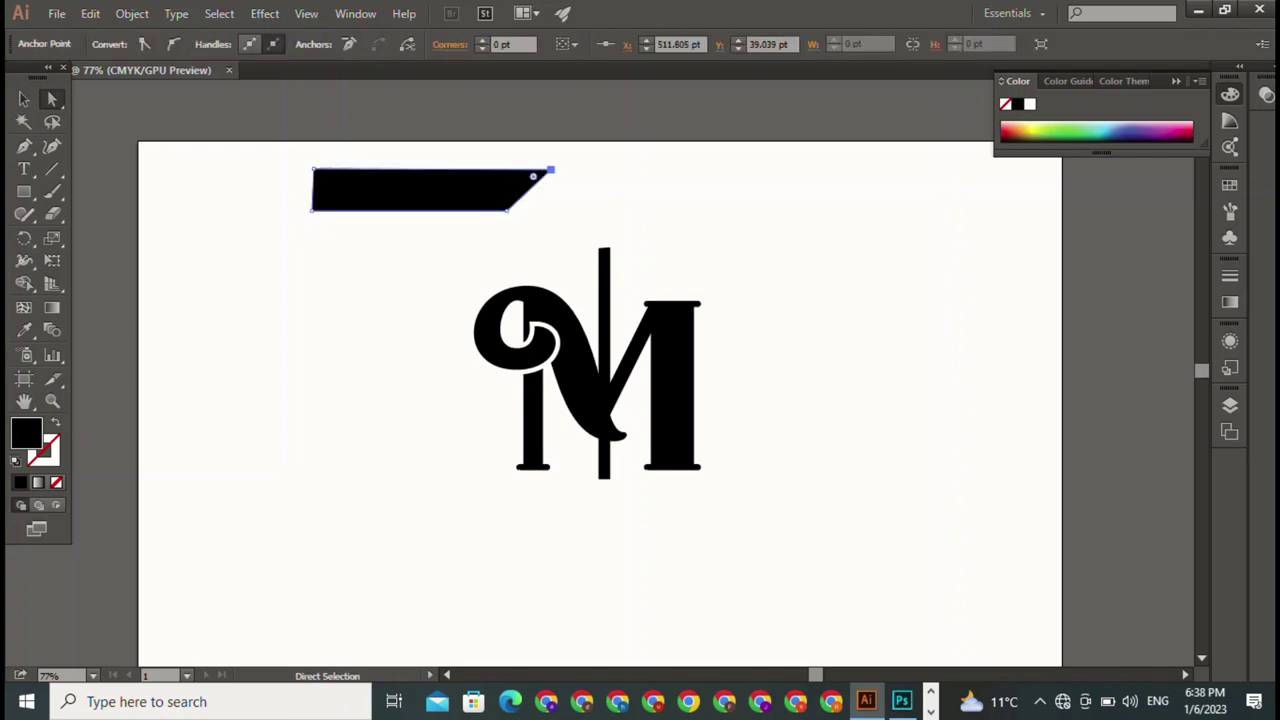
left_click(325, 197)
left_click_drag(312, 209, 262, 209)
left_click(550, 170)
left_click_drag(572, 152, 520, 176)
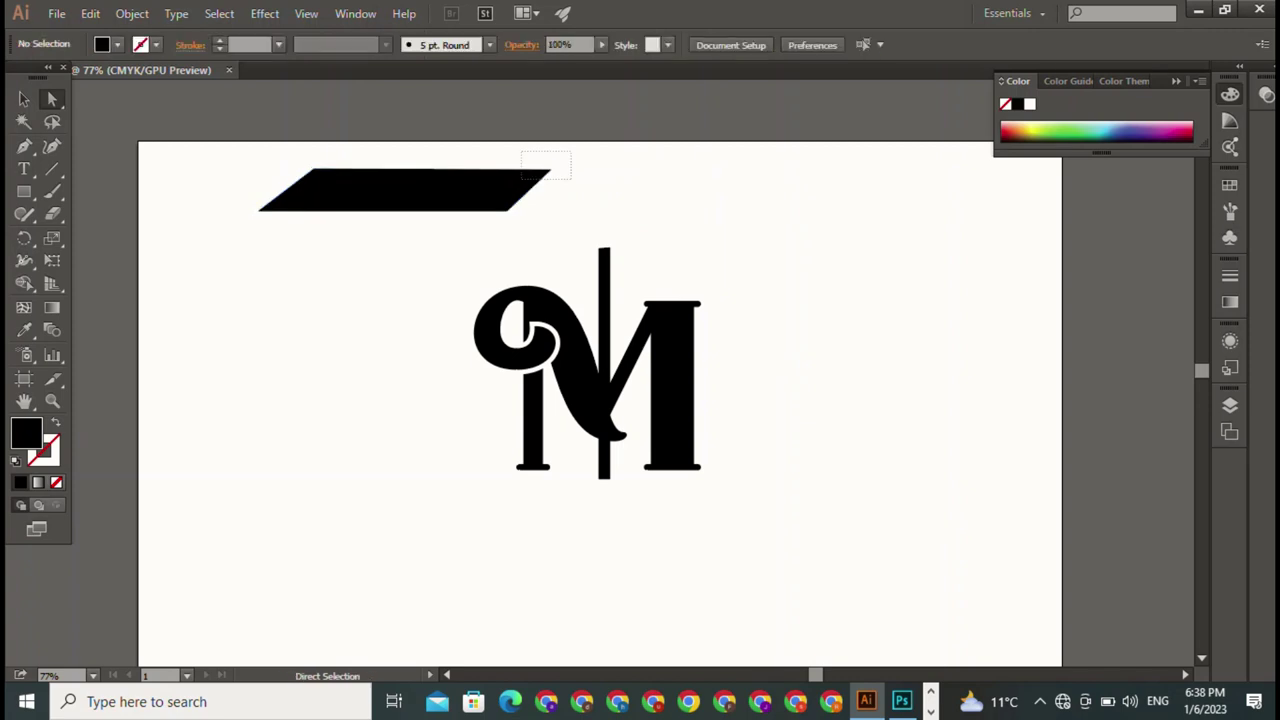
left_click(555, 165)
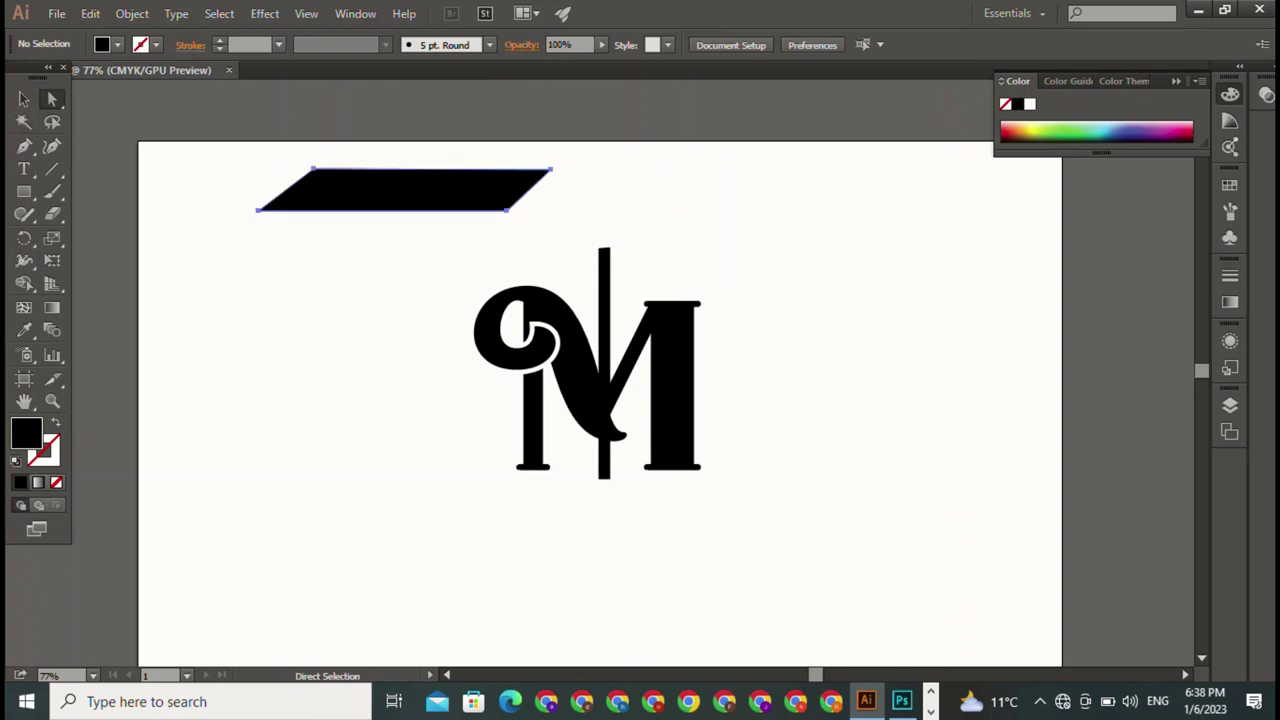
Make the parallelogram thinner and place a copy of it above the M.
left_click(520, 185)
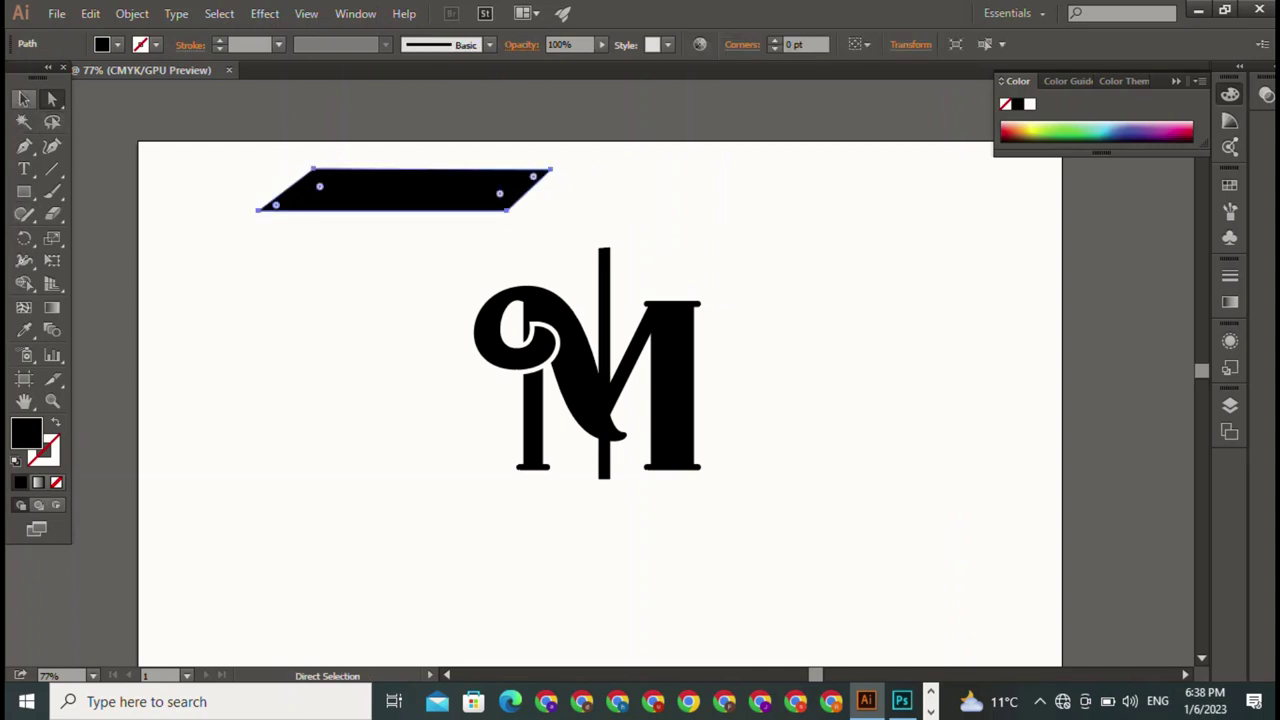
key("v")
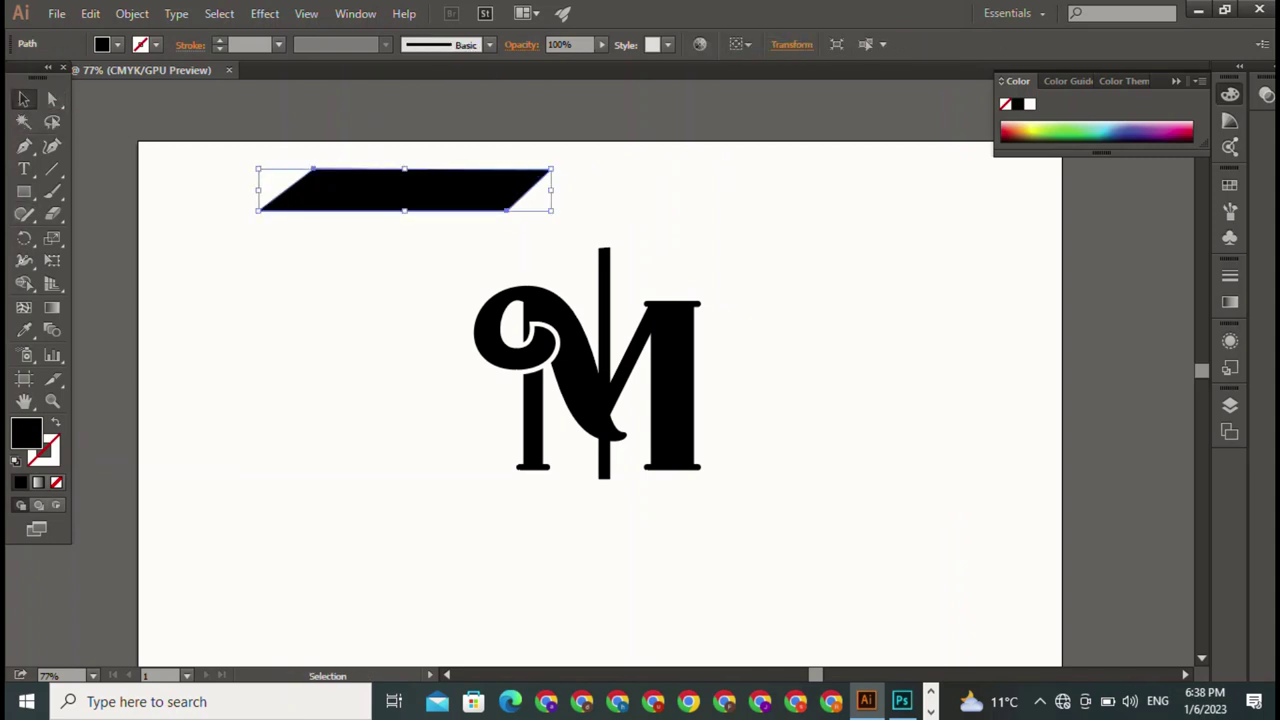
mouse_move(404, 210)
left_mouse_down()
mouse_move(404, 198)
mouse_move(479, 184)
mouse_move(622, 230)
left_mouse_up()
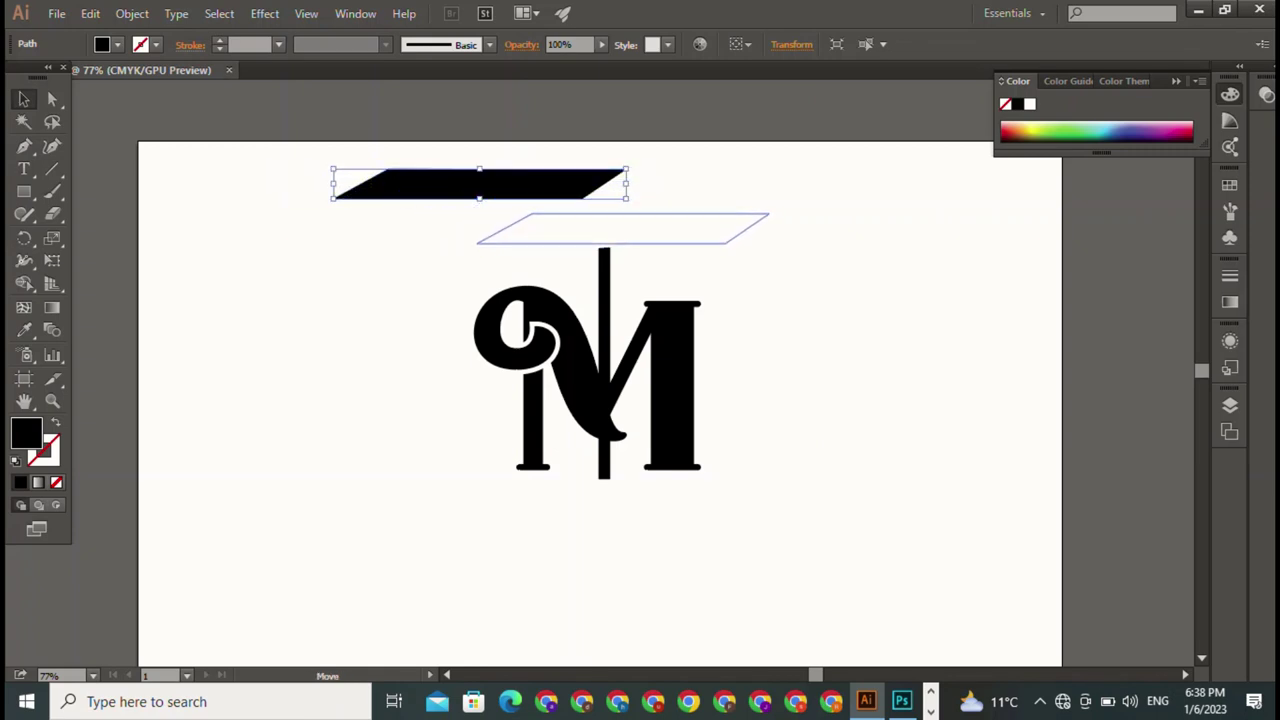
left_click_drag(622, 230, 600, 232)
key("ctrl+shift+a")
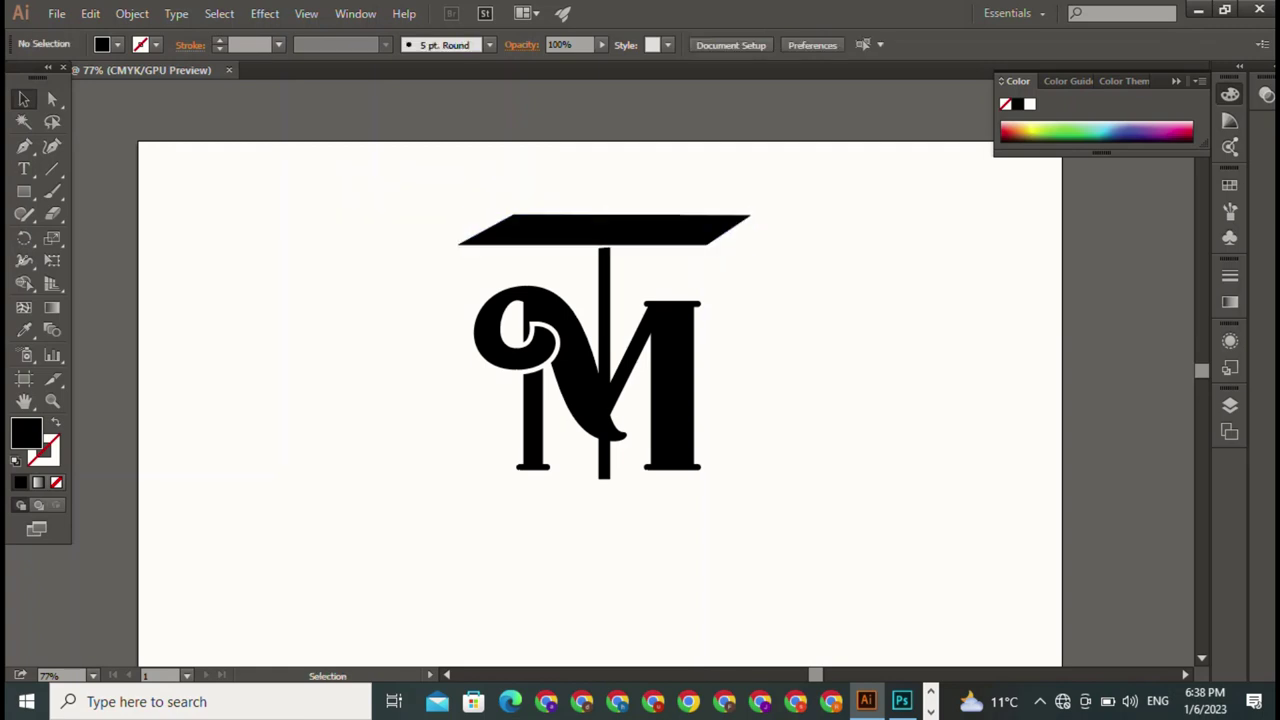
Narrow the top bar from both sides and horizontally centre it with the vertical stem.
left_click(600, 230)
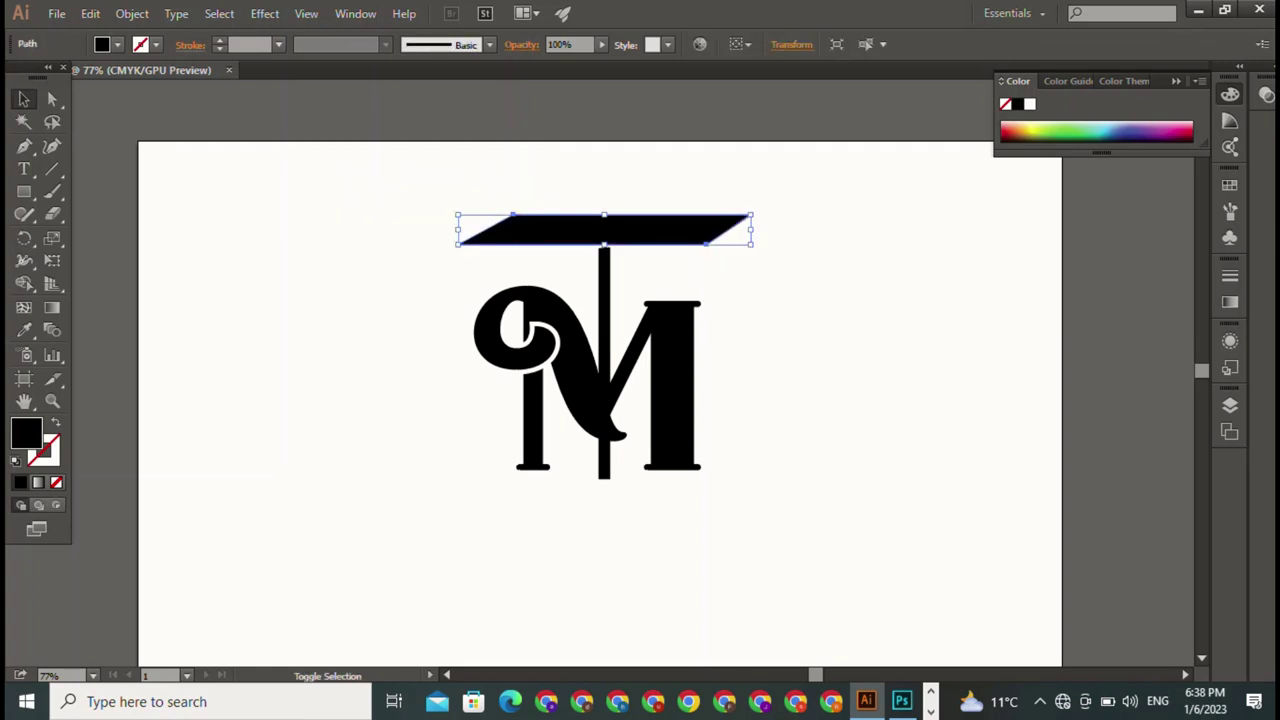
left_click_drag(752, 229, 730, 229)
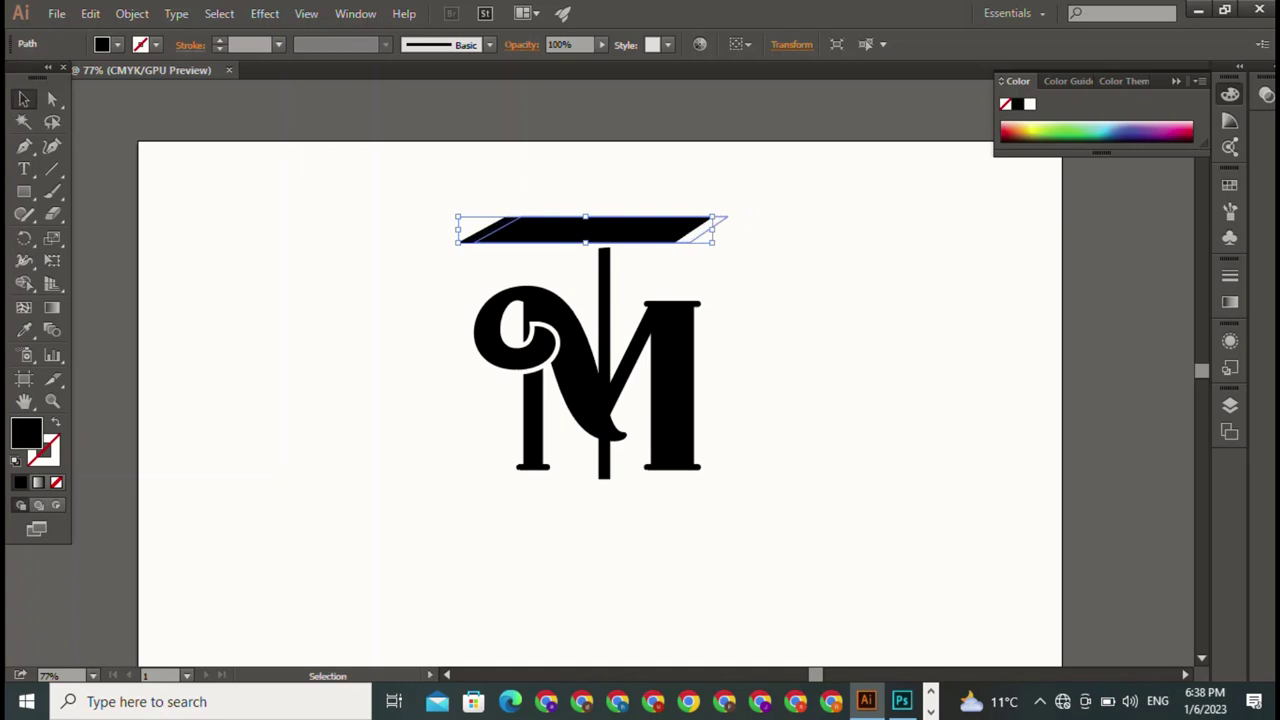
left_click_drag(474, 229, 500, 232)
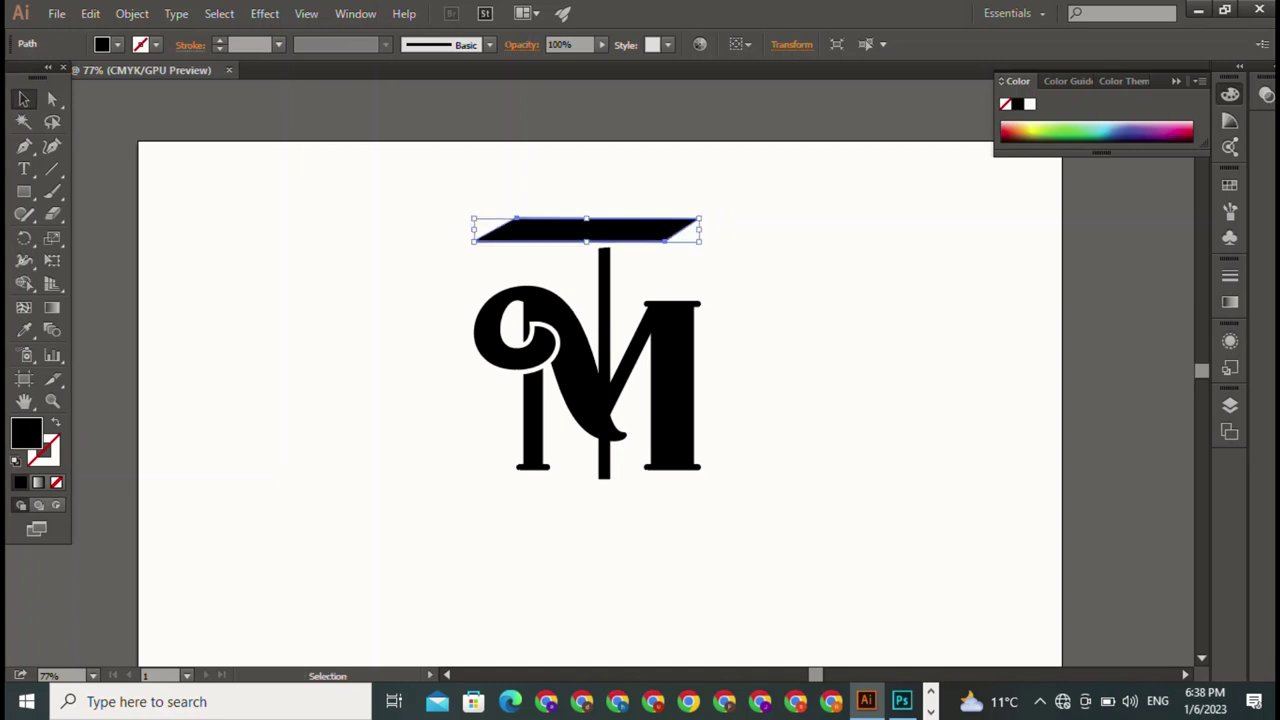
left_click(530, 195)
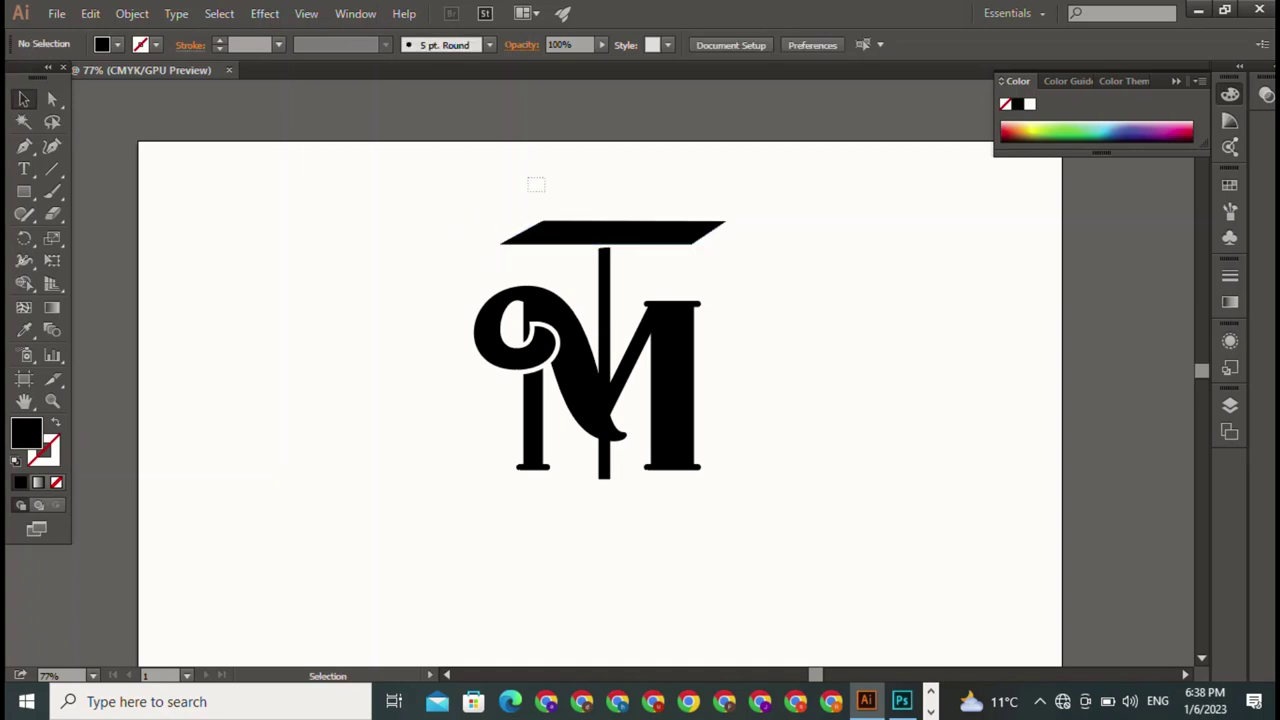
left_click_drag(534, 180, 606, 268)
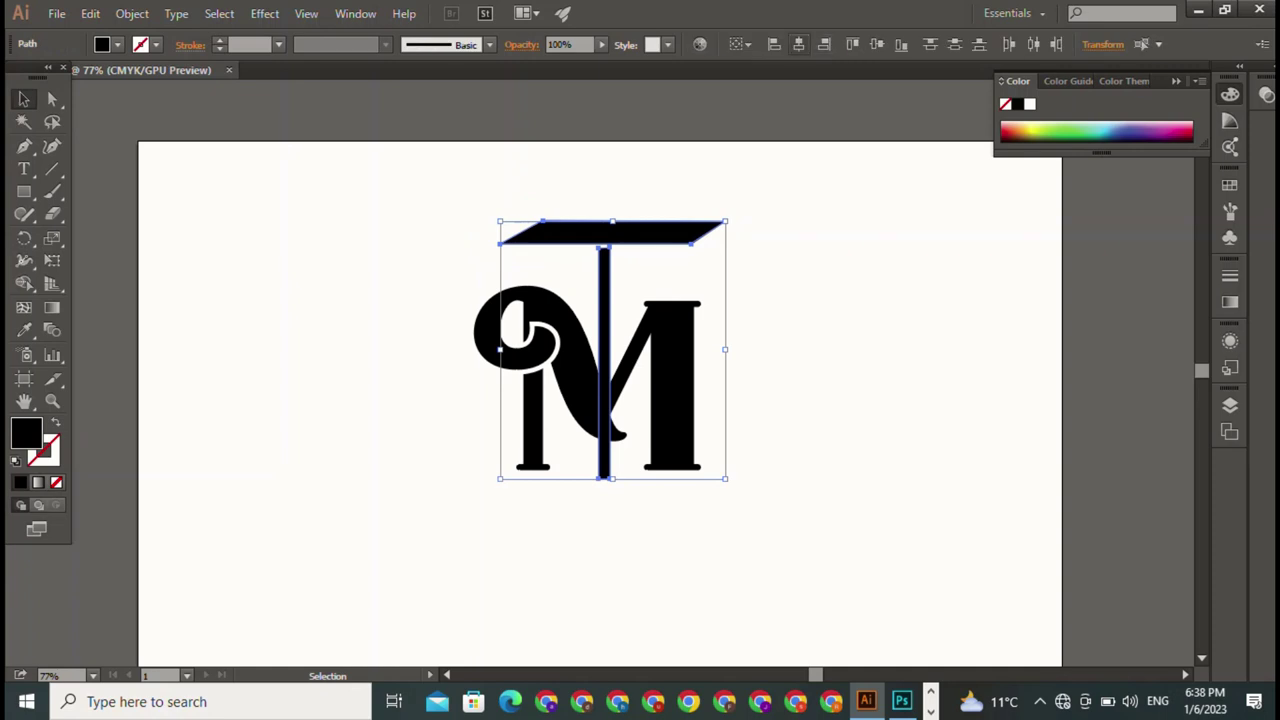
left_click(799, 44)
key("ctrl+shift+a")
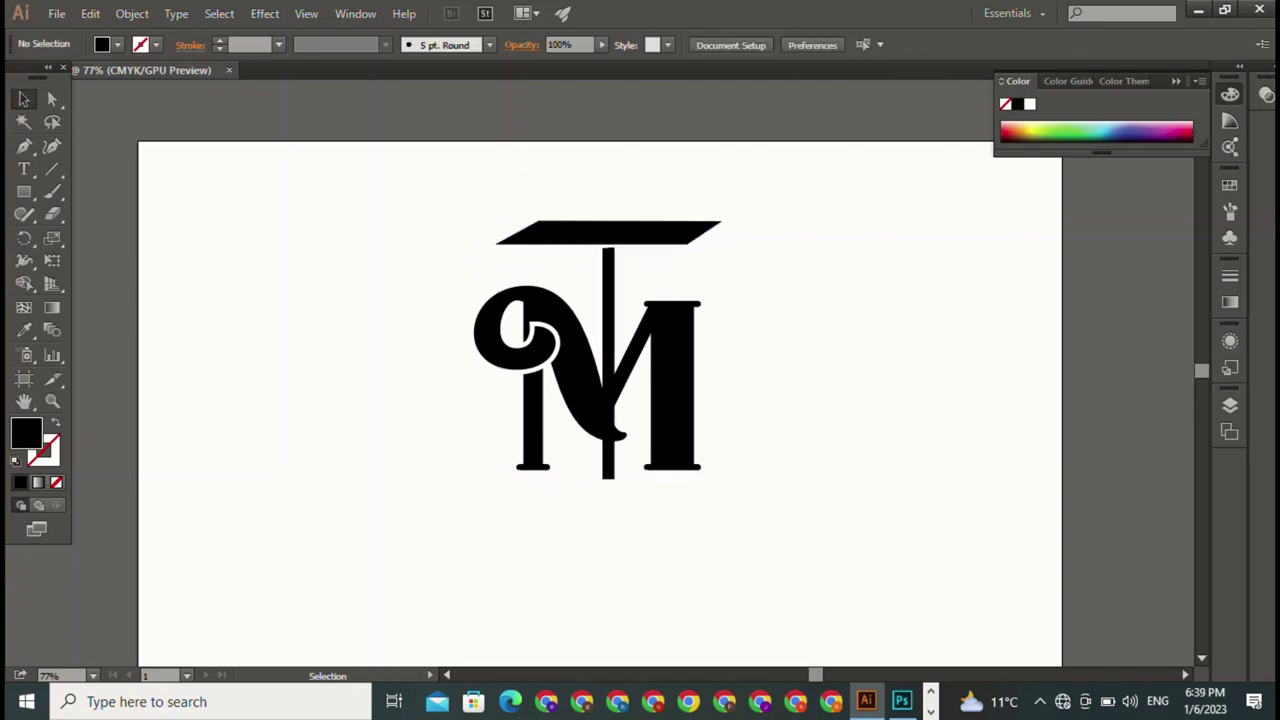
Shorten the stem so it ends inside the M and extend its top to meet the bar.
left_click(607, 360)
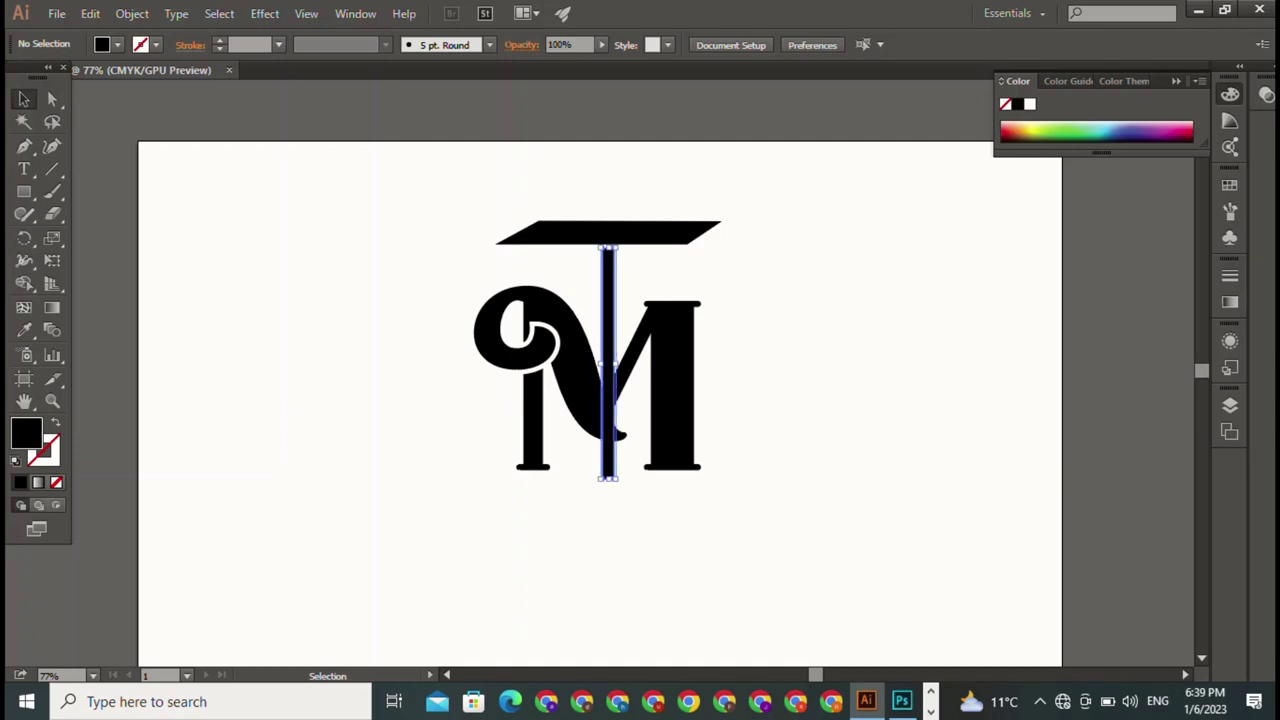
left_click_drag(607, 478, 607, 467)
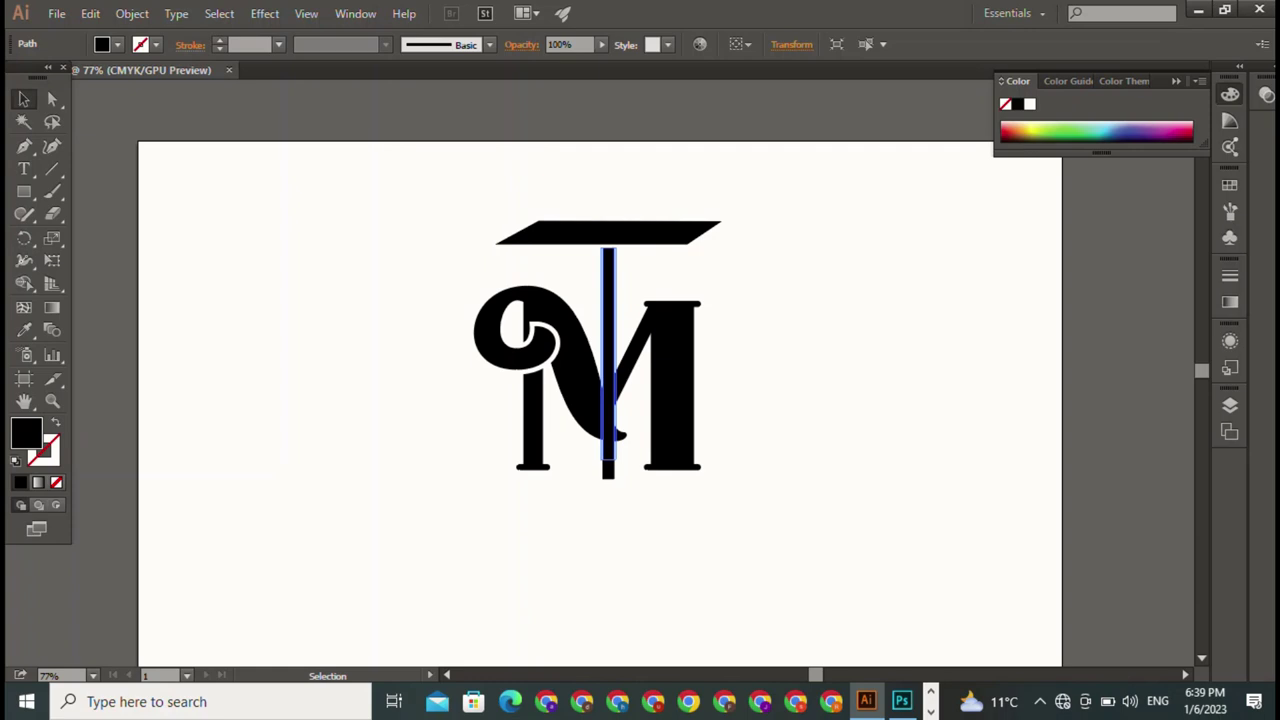
left_click_drag(607, 467, 607, 460)
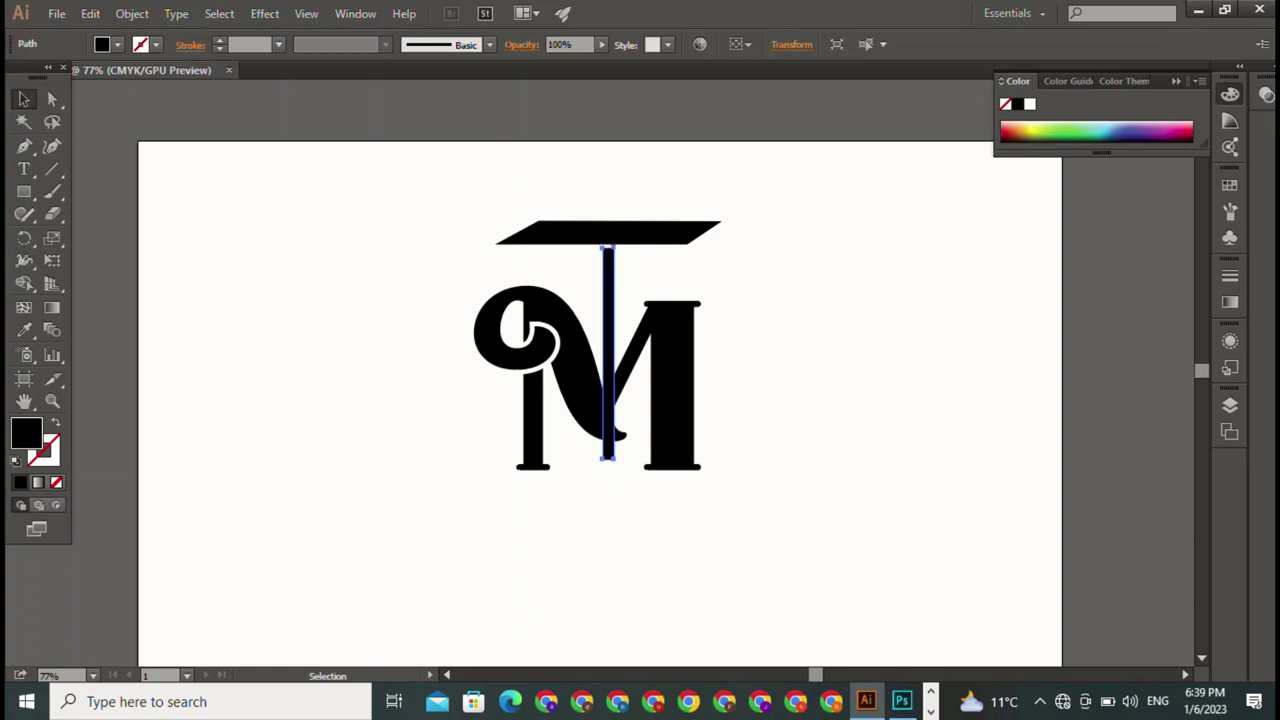
left_click_drag(607, 247, 607, 242)
Duplicate the top slanted bar down below the logo.
key("ctrl+a")
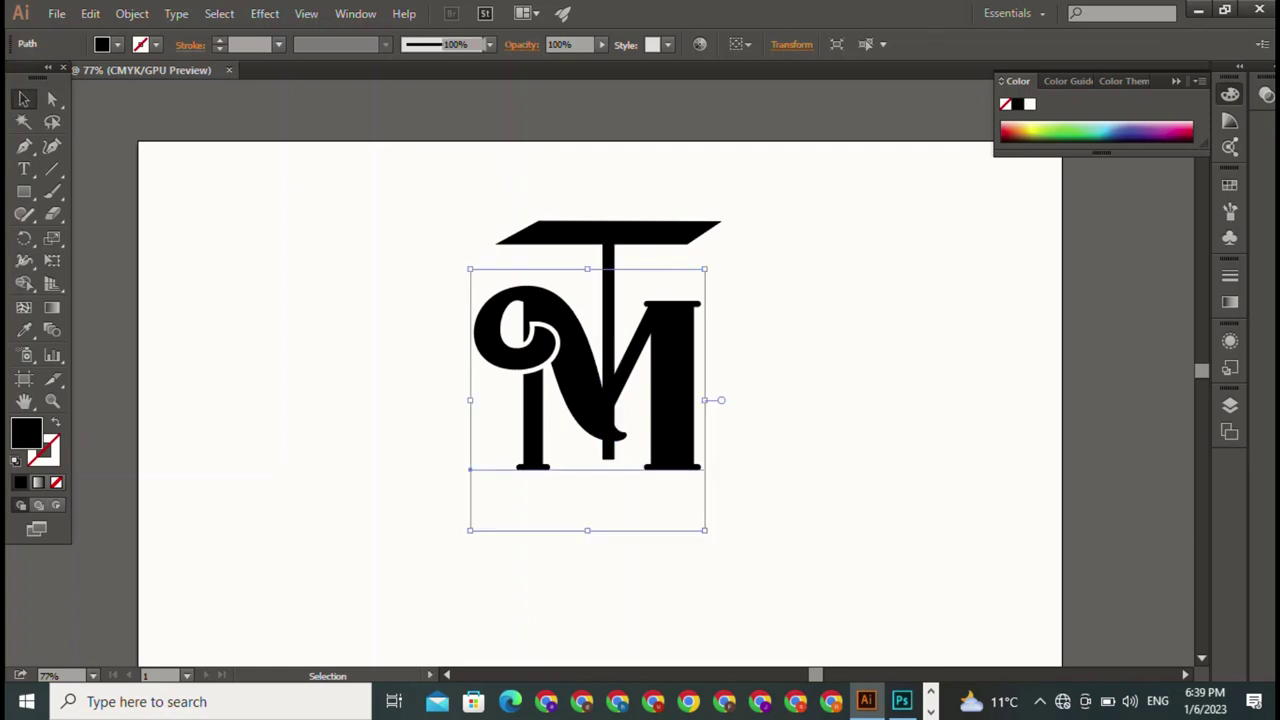
key("ctrl+shift+a")
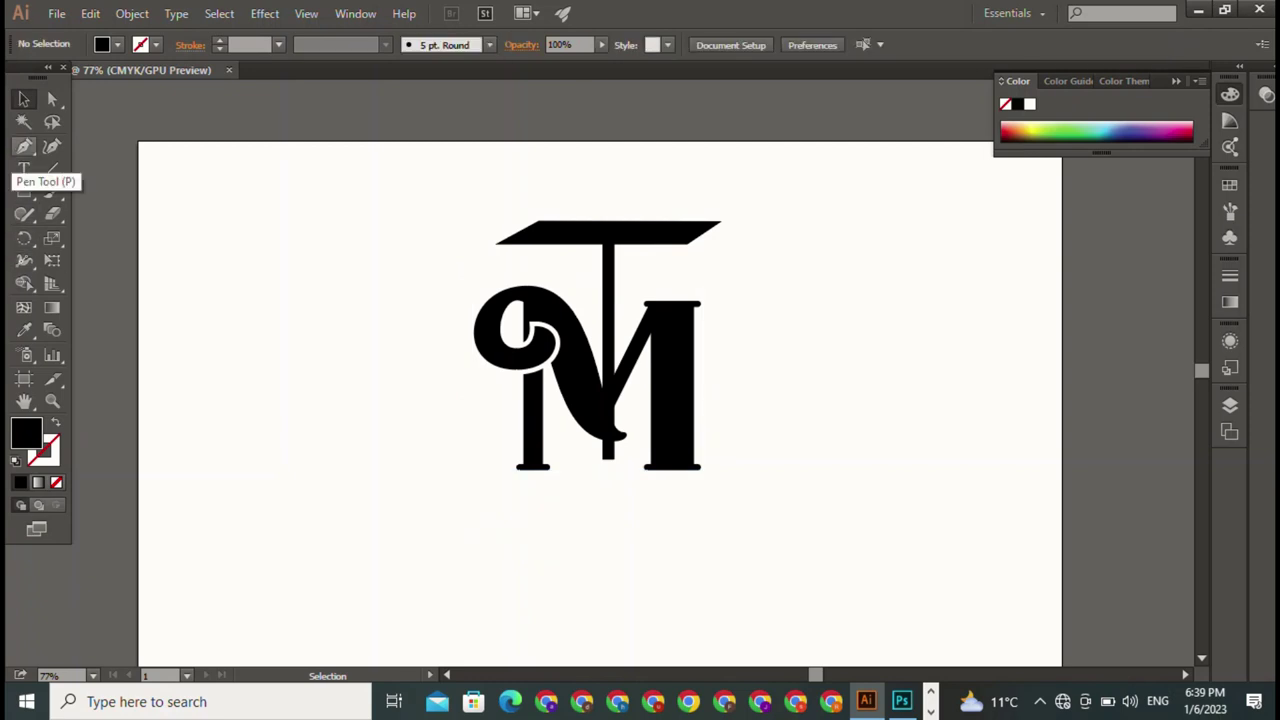
left_click(600, 232)
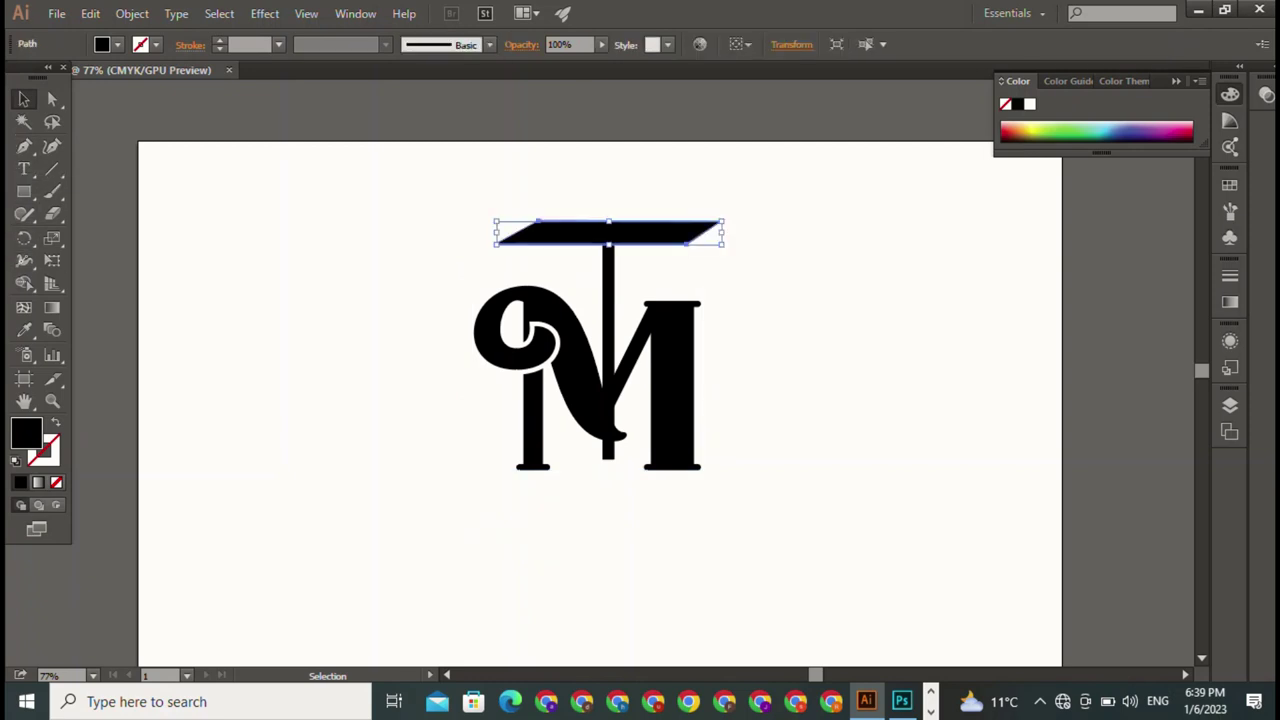
left_click_drag(600, 232, 613, 512, "alt")
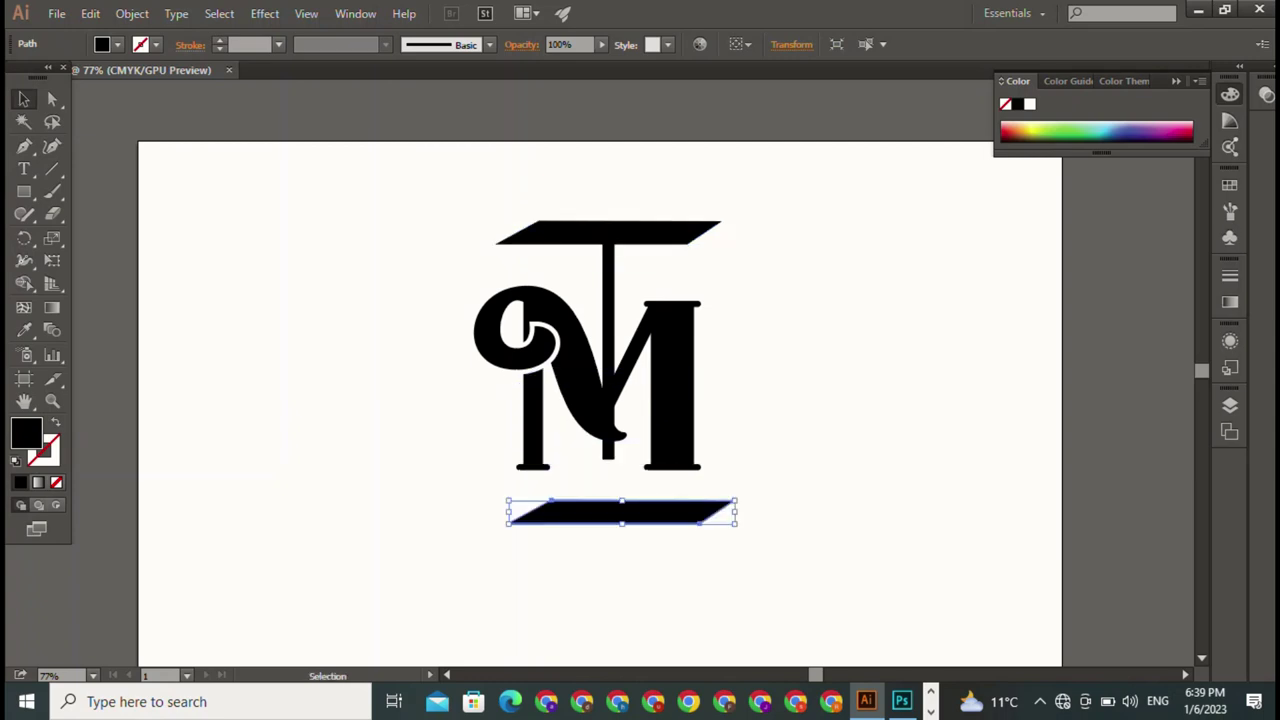
Narrow the bottom slanted bar and move it up to the M's base.
left_click_drag(737, 512, 700, 511)
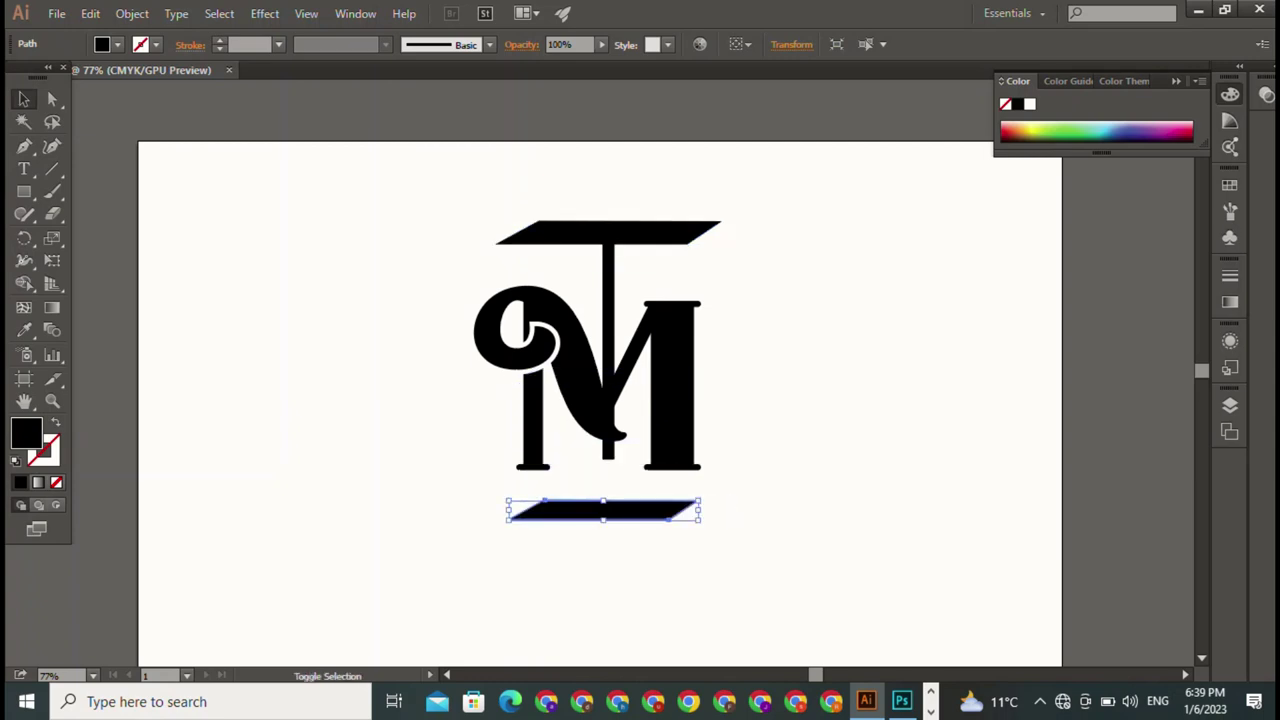
left_click_drag(603, 512, 612, 457)
left_click_drag(709, 458, 701, 458)
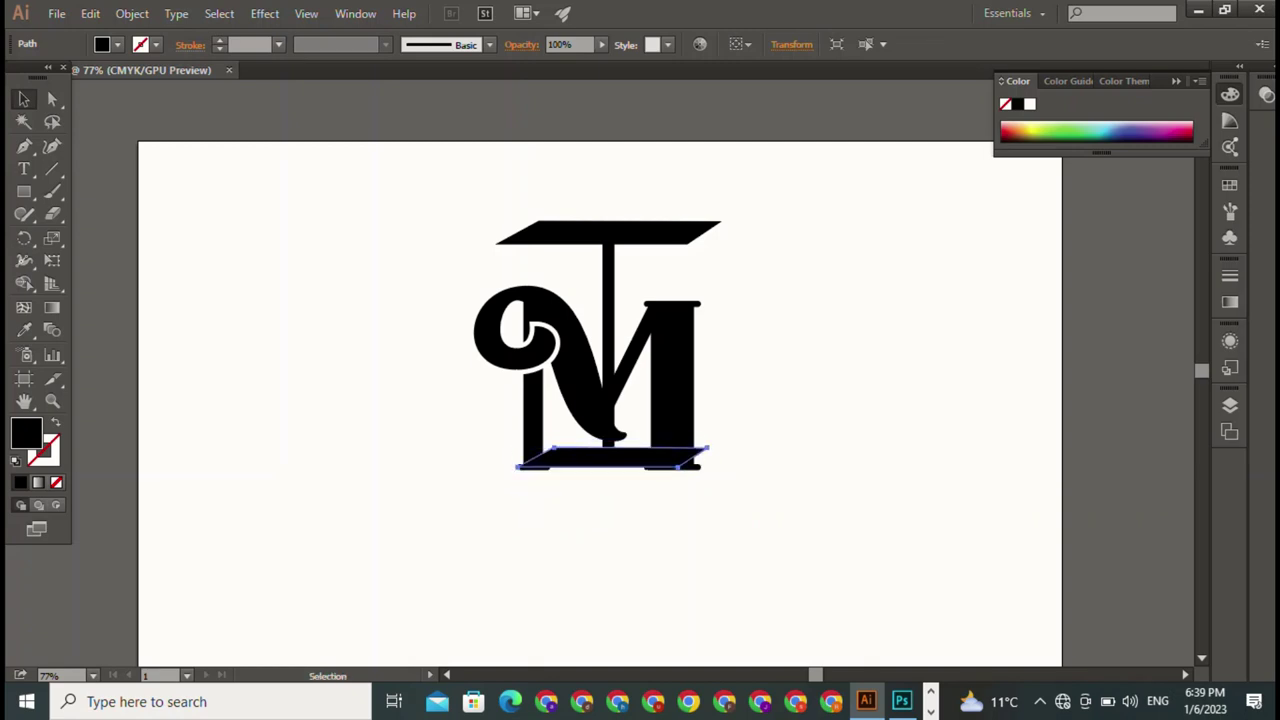
key("ctrl+shift+a")
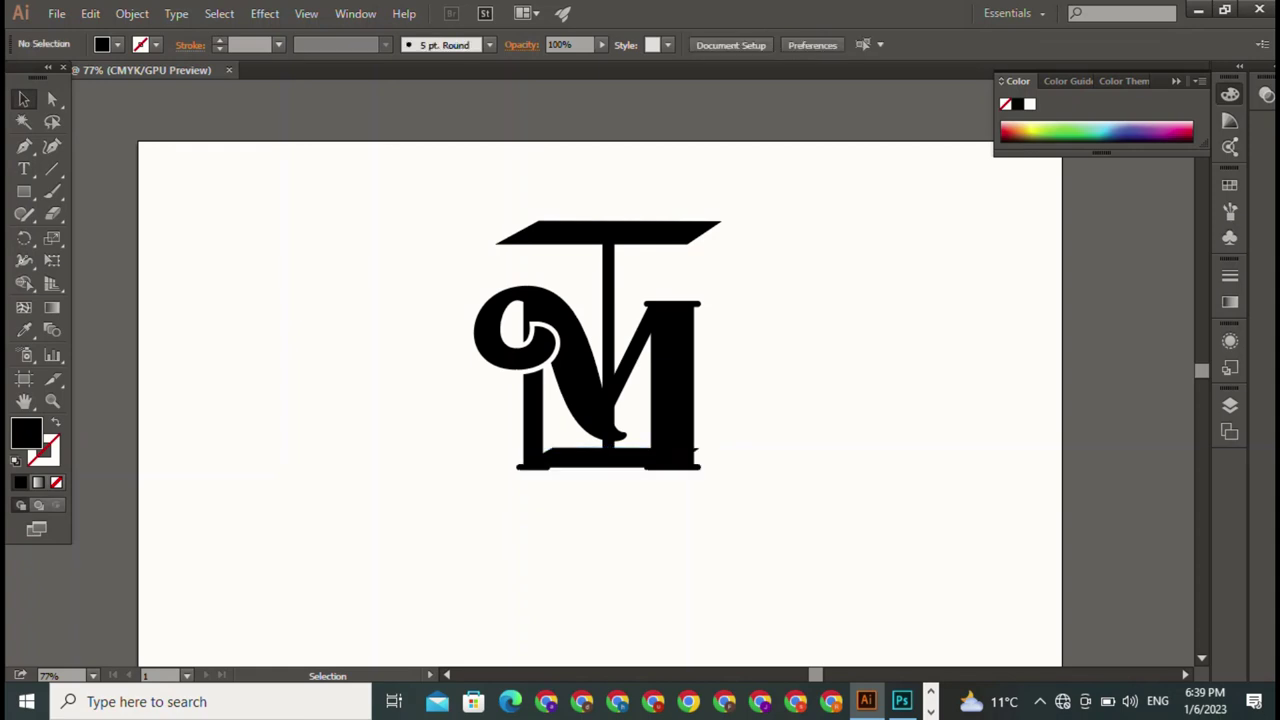
Reposition the stem, top bar and bottom bar so the bars sit just above and below the M.
left_click(608, 460)
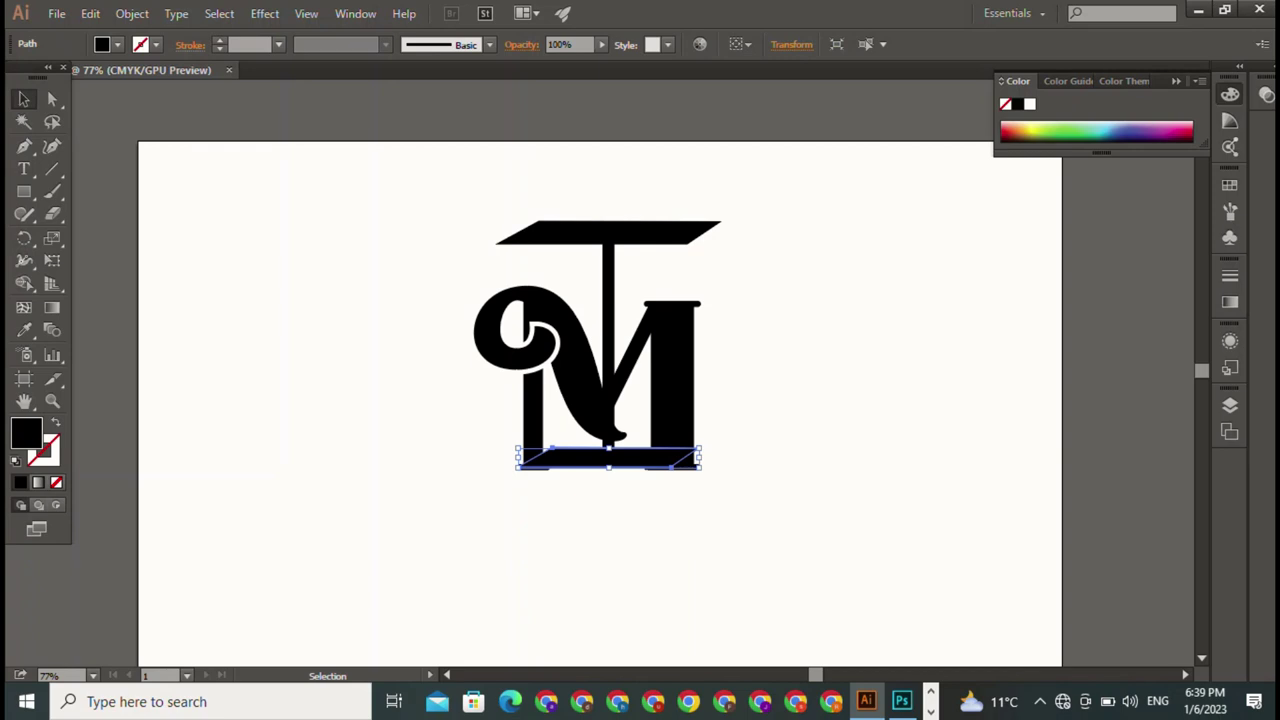
left_click_drag(608, 440, 608, 468)
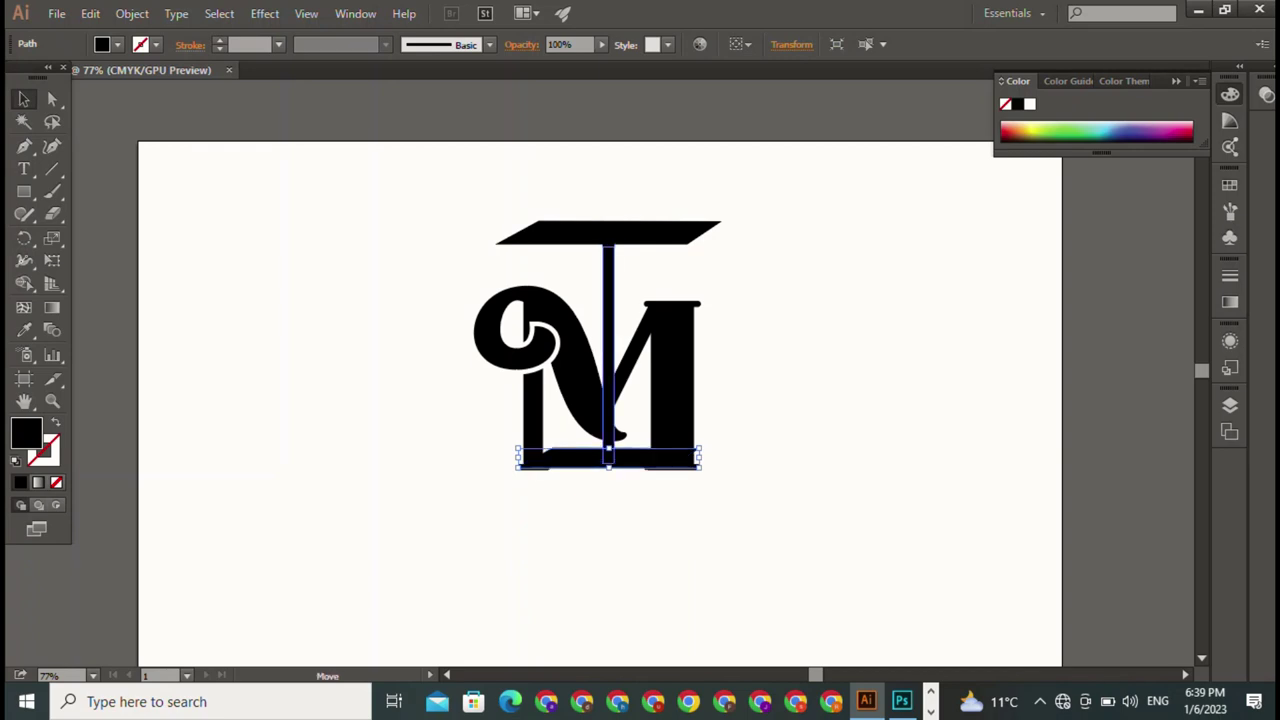
left_click_drag(608, 232, 608, 256)
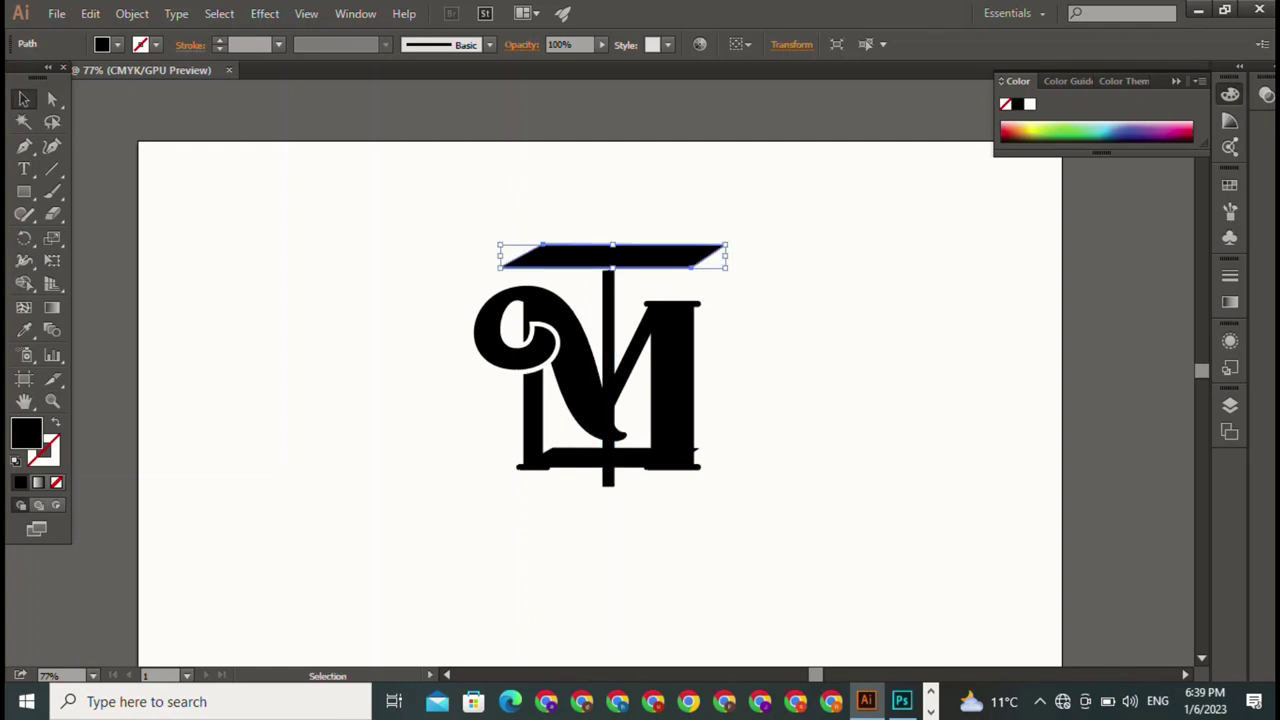
key("ctrl+shift+a")
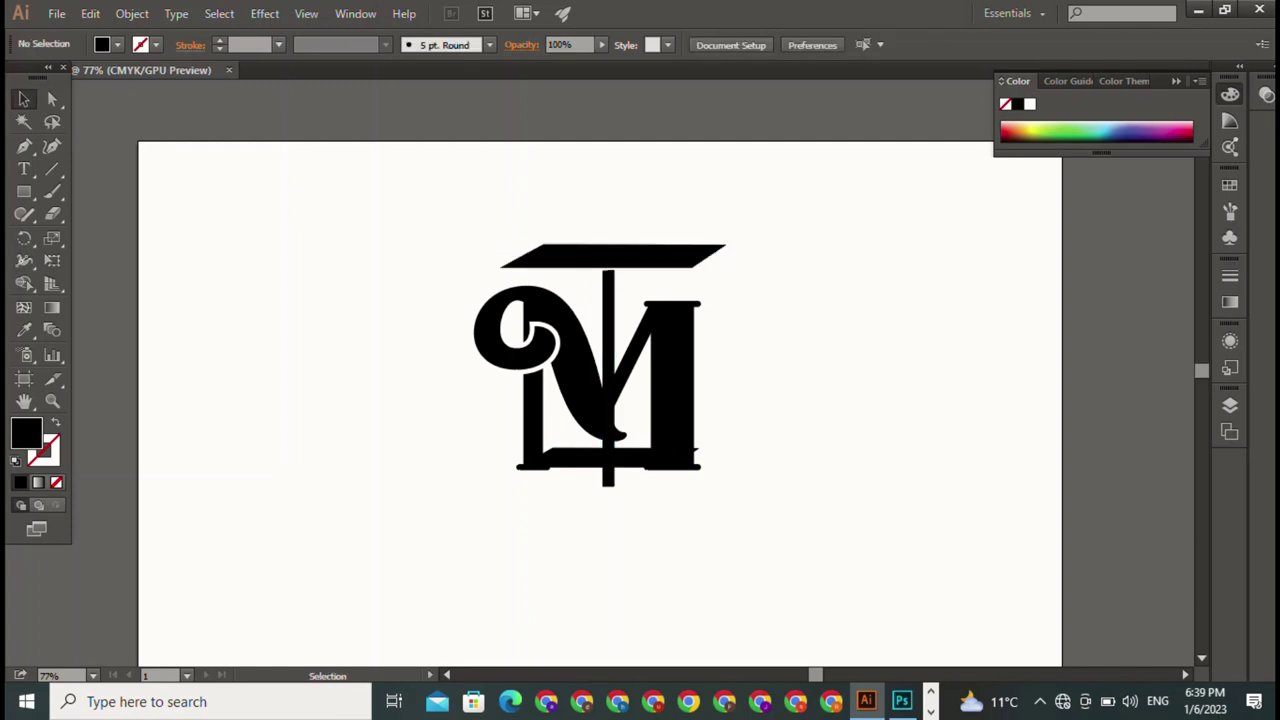
left_click_drag(608, 462, 608, 490)
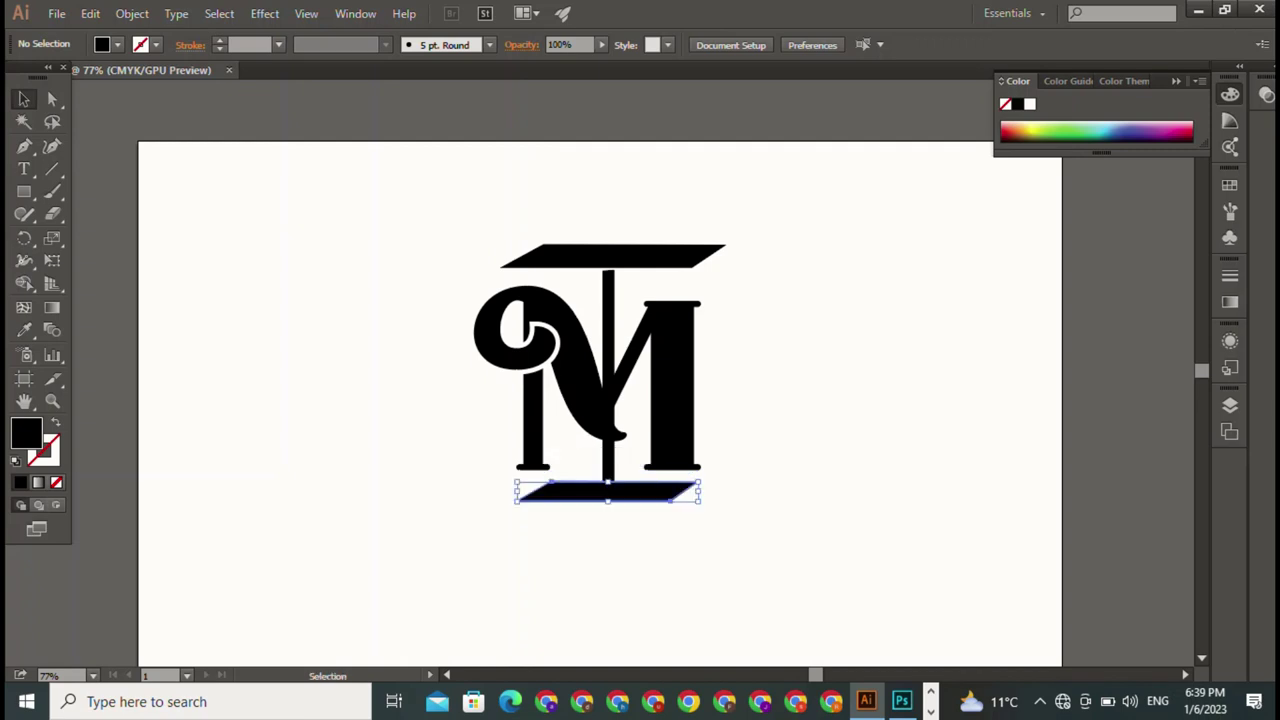
key("ctrl+shift+a")
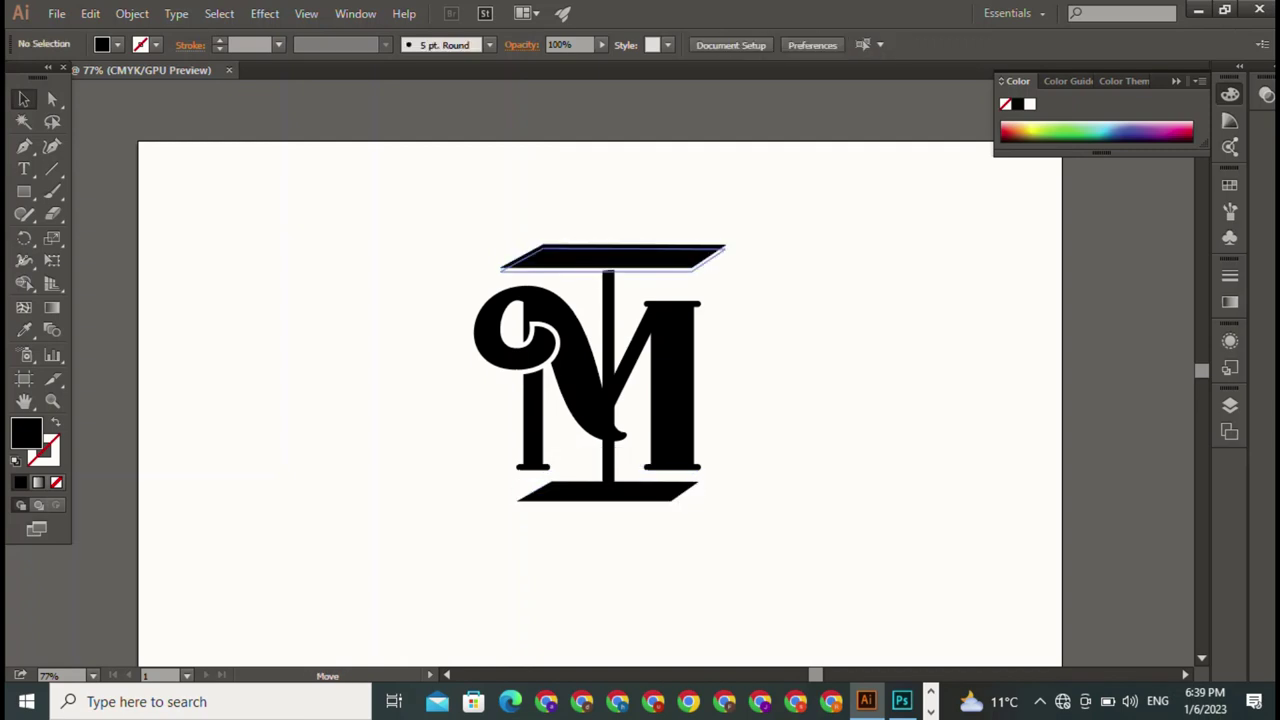
left_click_drag(612, 255, 612, 261)
key("ctrl+shift+a")
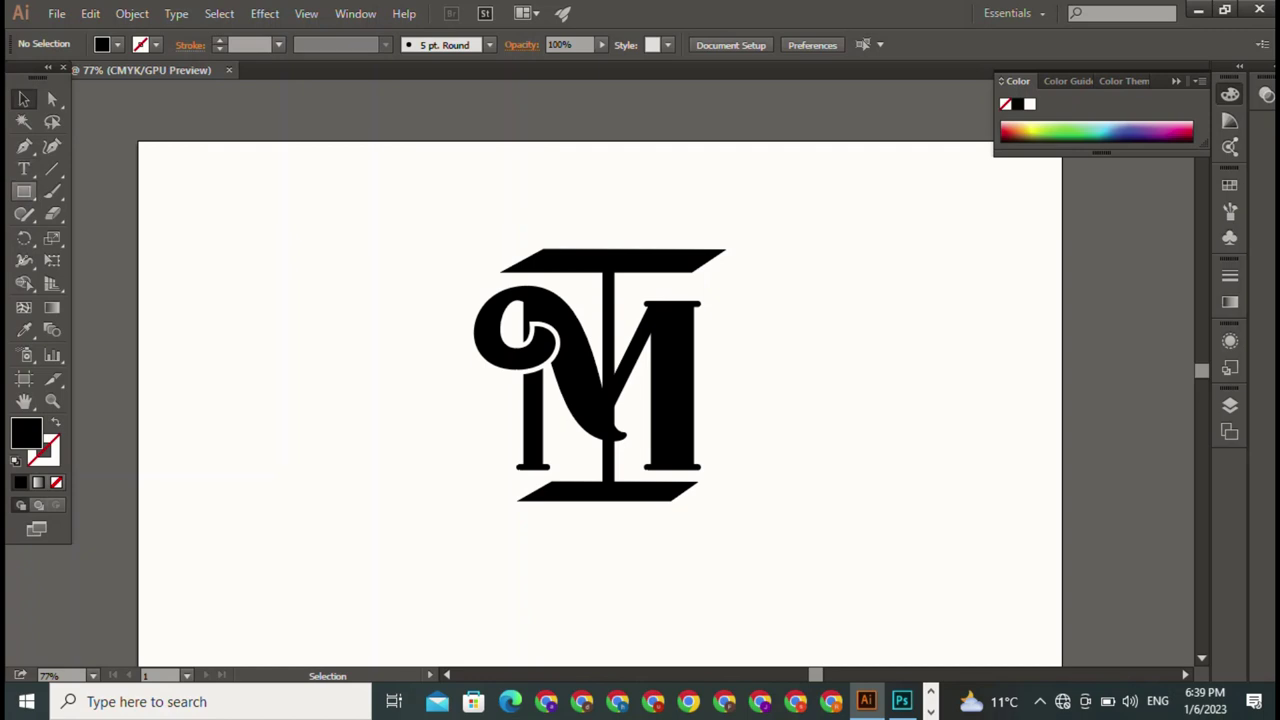
Draw a black square left of the monogram, rotate it 45°, and duplicate it slightly offset.
left_click(24, 191)
left_click_drag(210, 166, 406, 362)
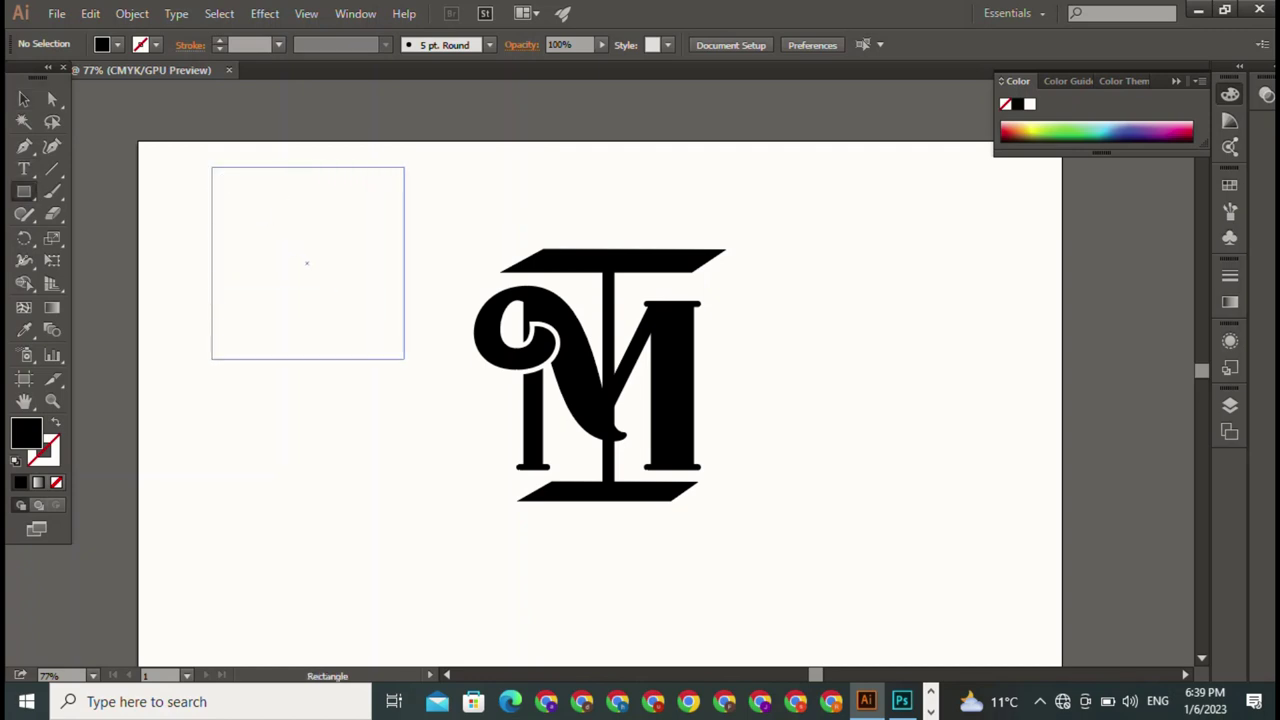
key("v")
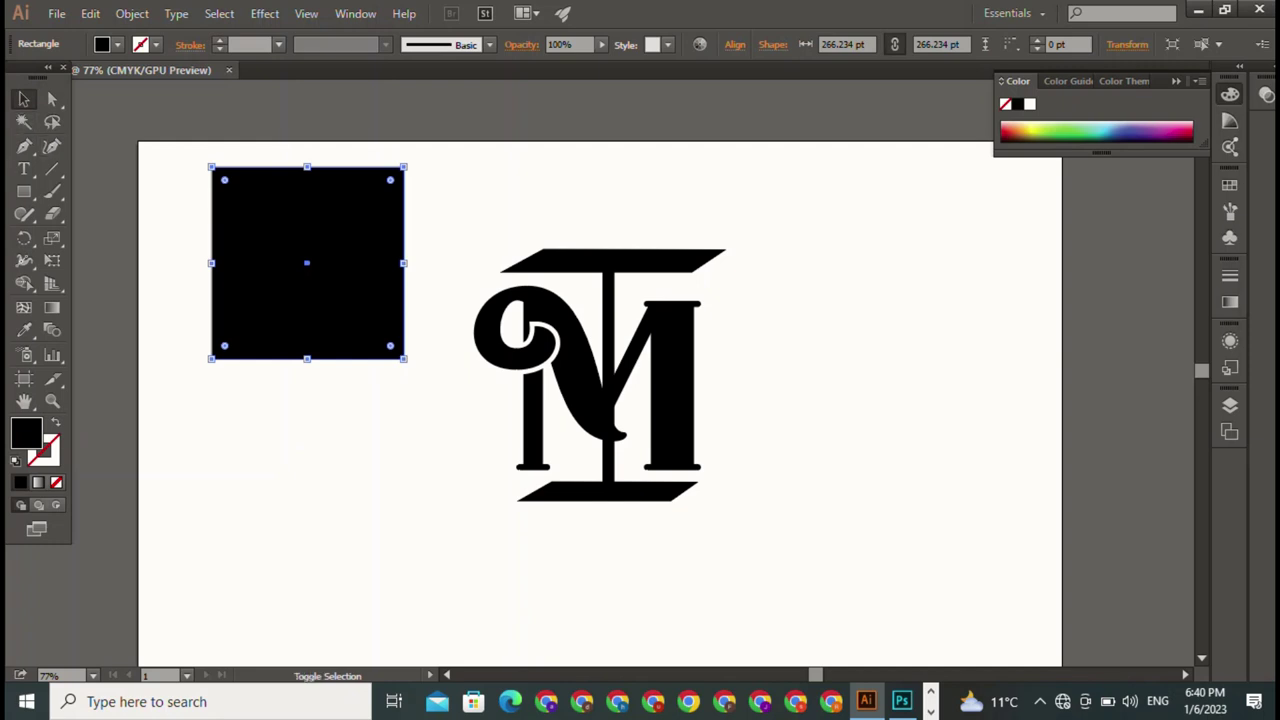
left_click_drag(386, 140, 292, 122)
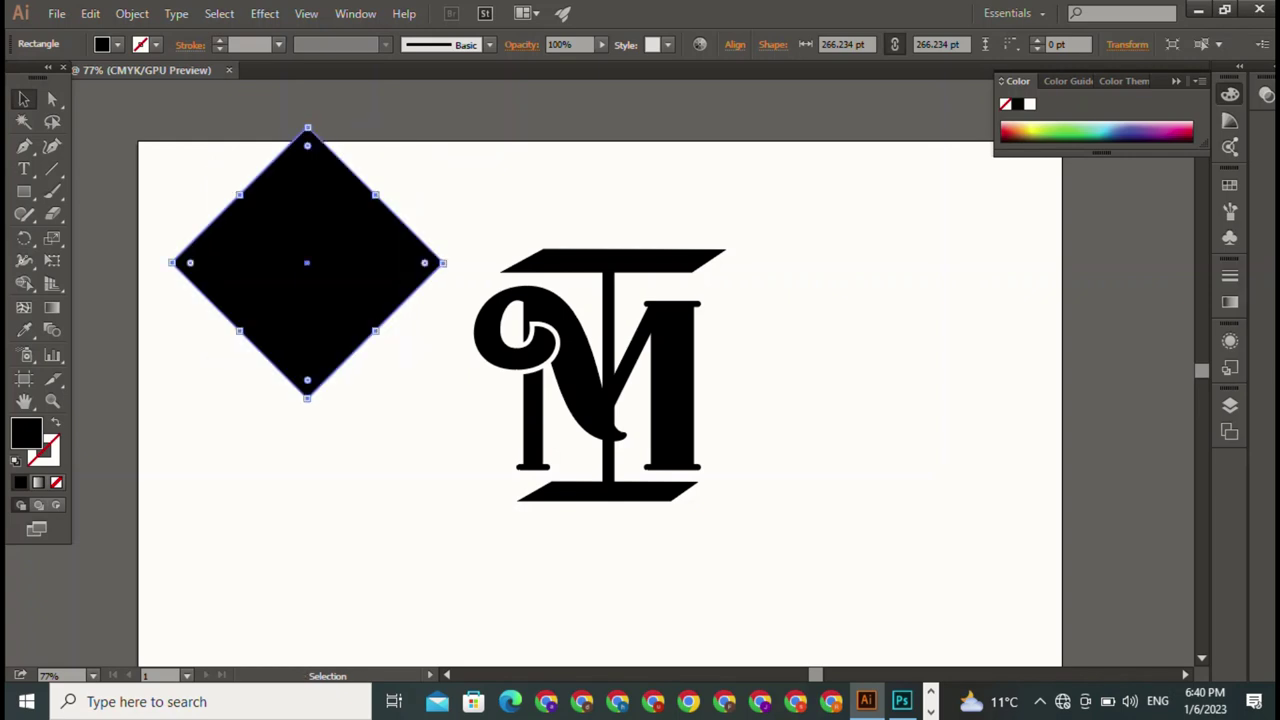
left_click_drag(307, 263, 323, 263)
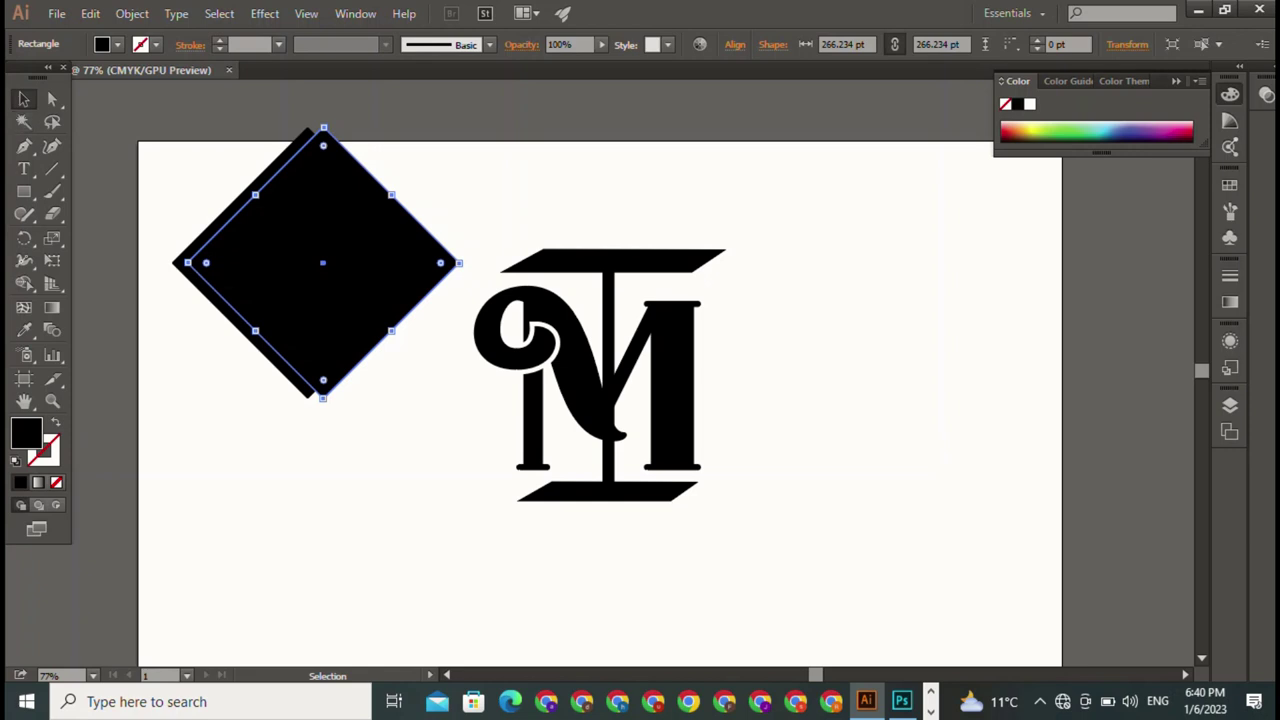
left_click(180, 263, "shift")
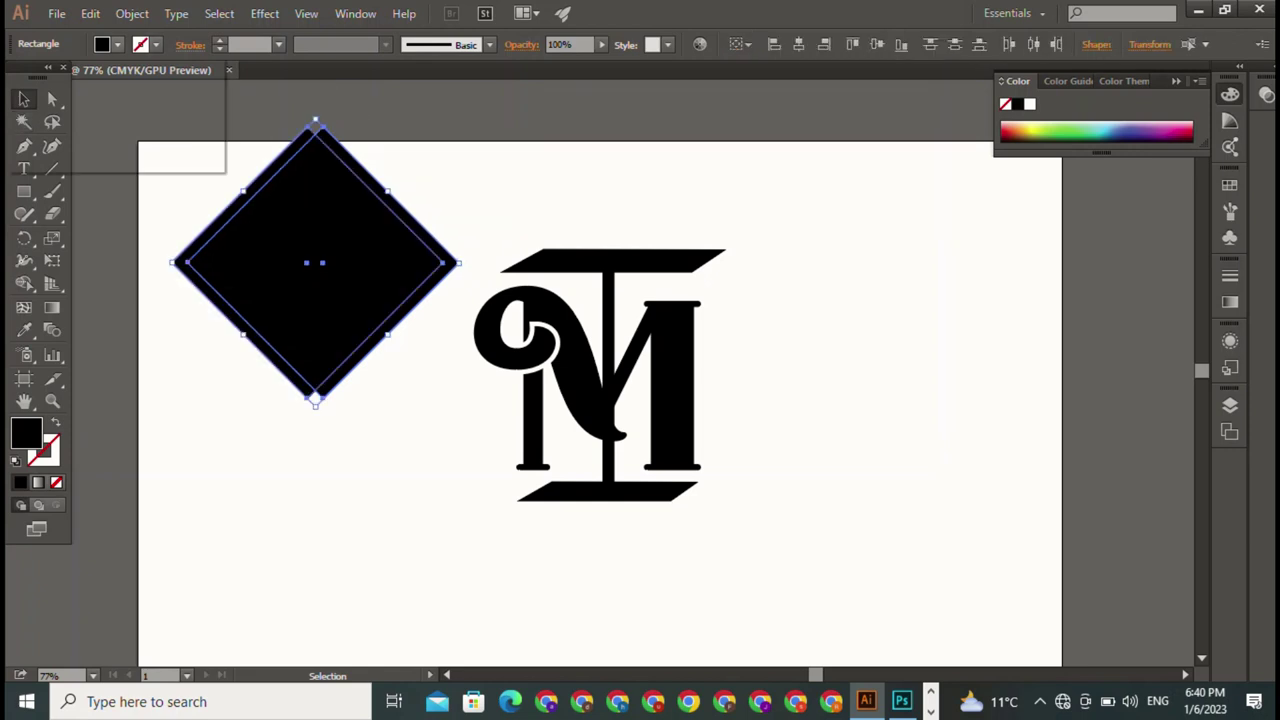
Give both diamonds no fill, a 4 pt black stroke and a tapered width profile.
left_click(16, 76)
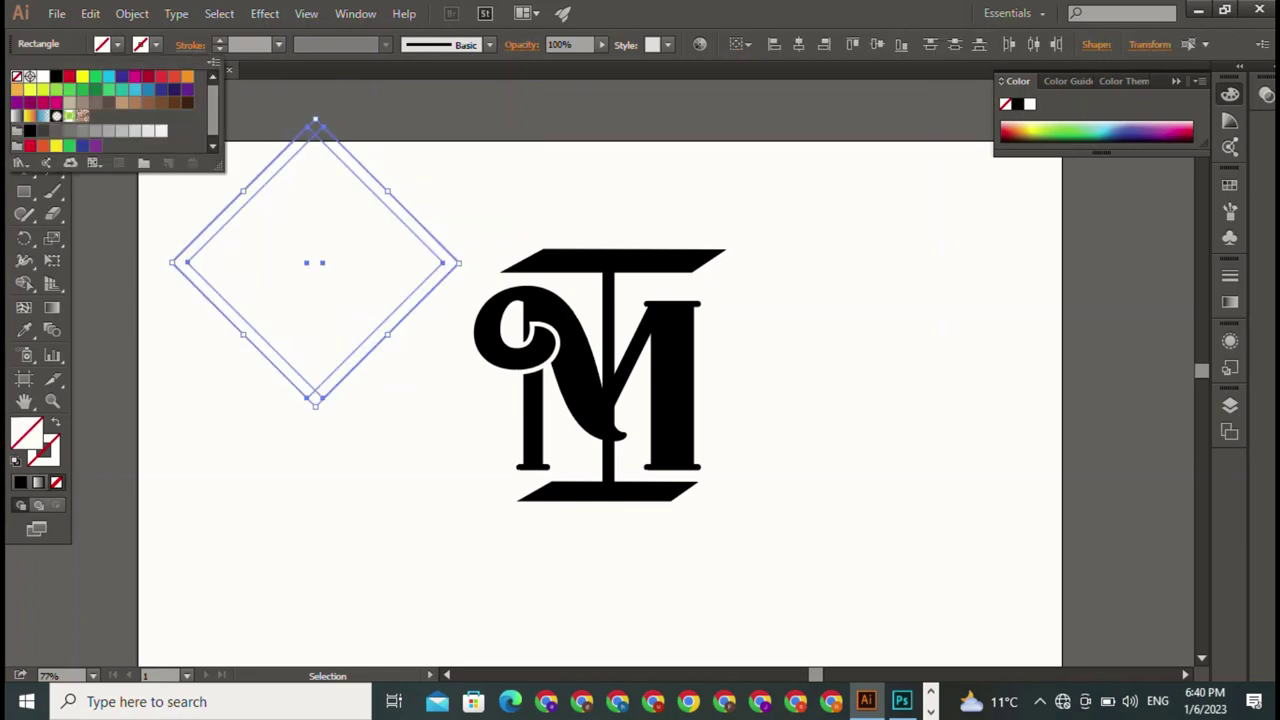
key("Escape")
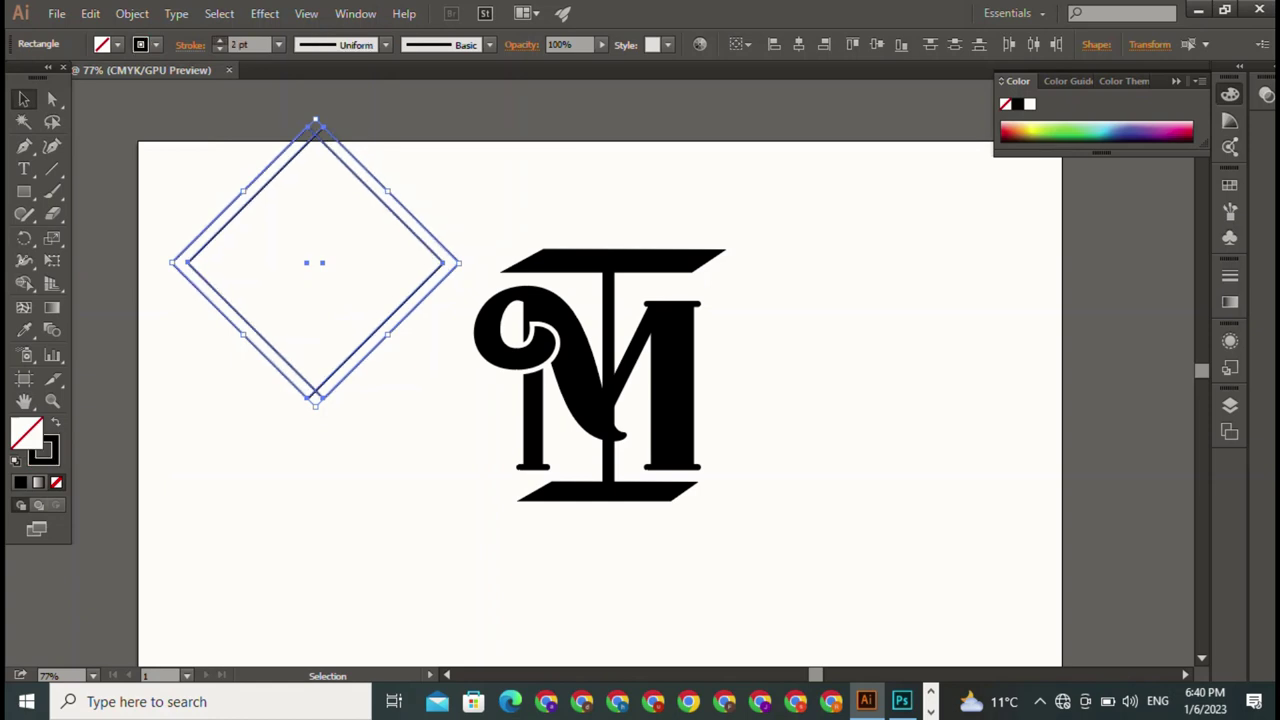
left_click(219, 40)
left_click(219, 40)
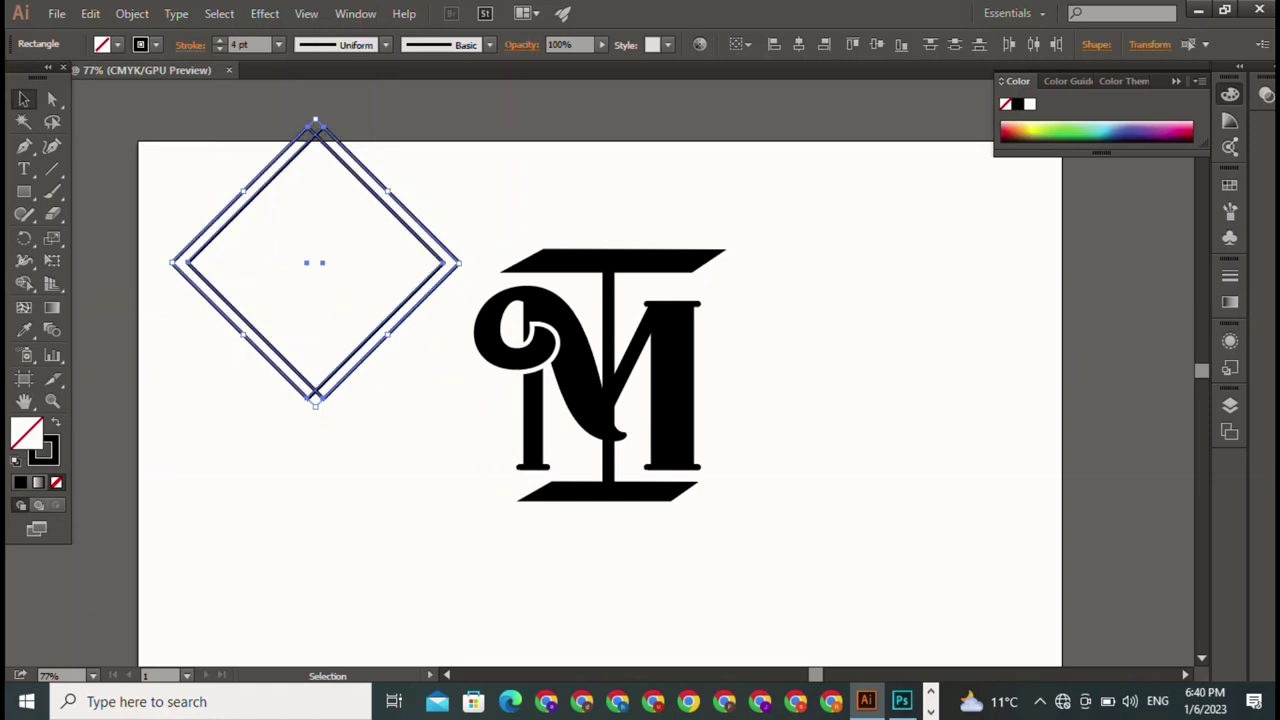
left_click(385, 44)
left_click(325, 104)
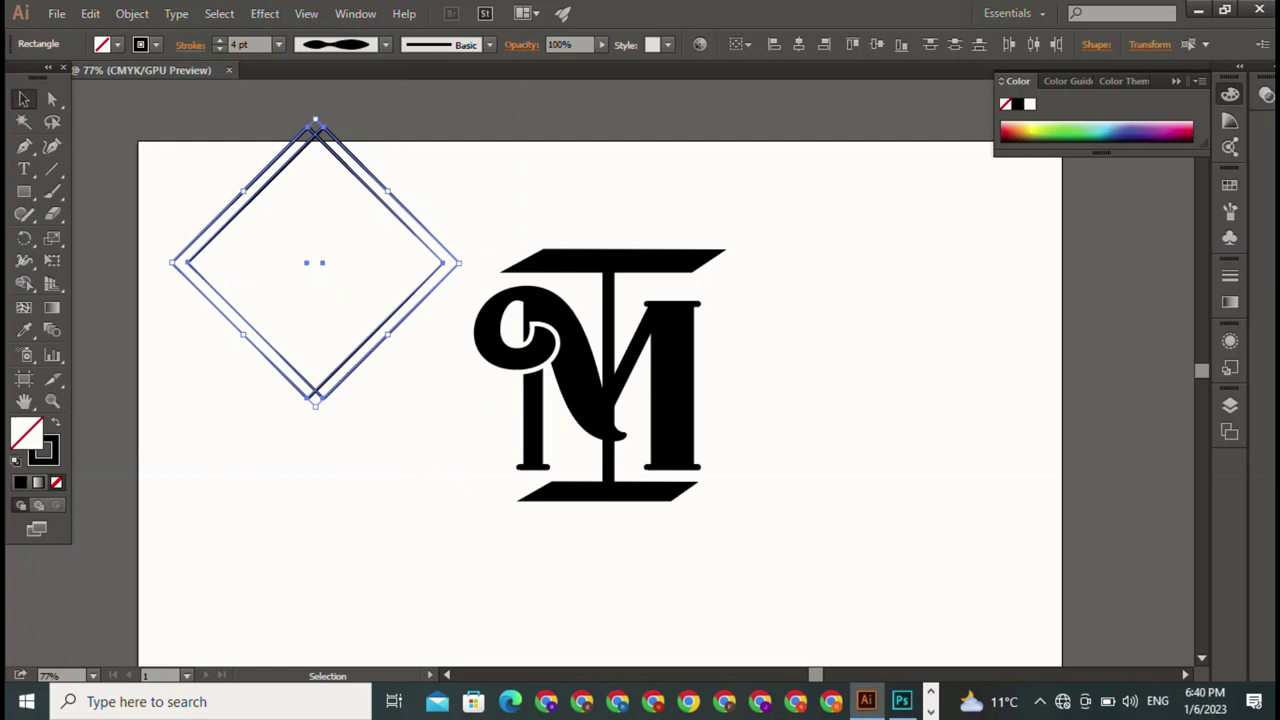
Move the double diamond toward the monogram and select the monogram pieces.
left_click_drag(243, 335, 374, 410)
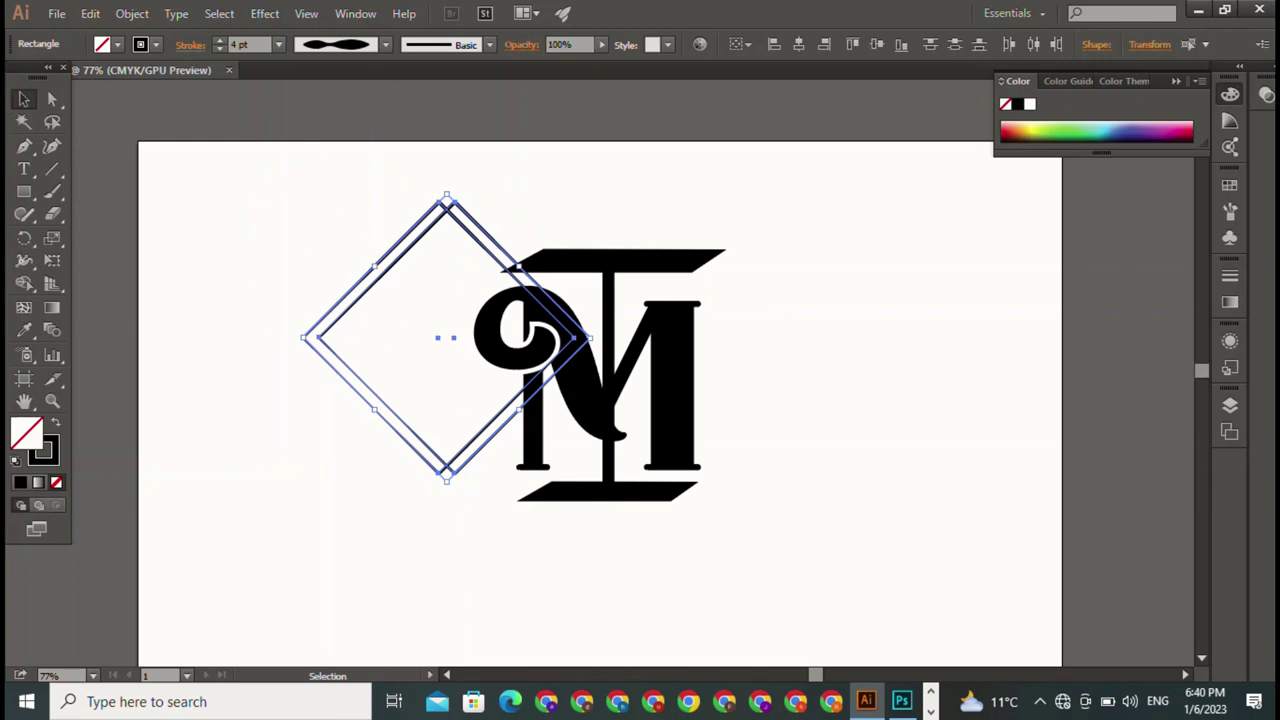
left_click_drag(622, 210, 728, 514)
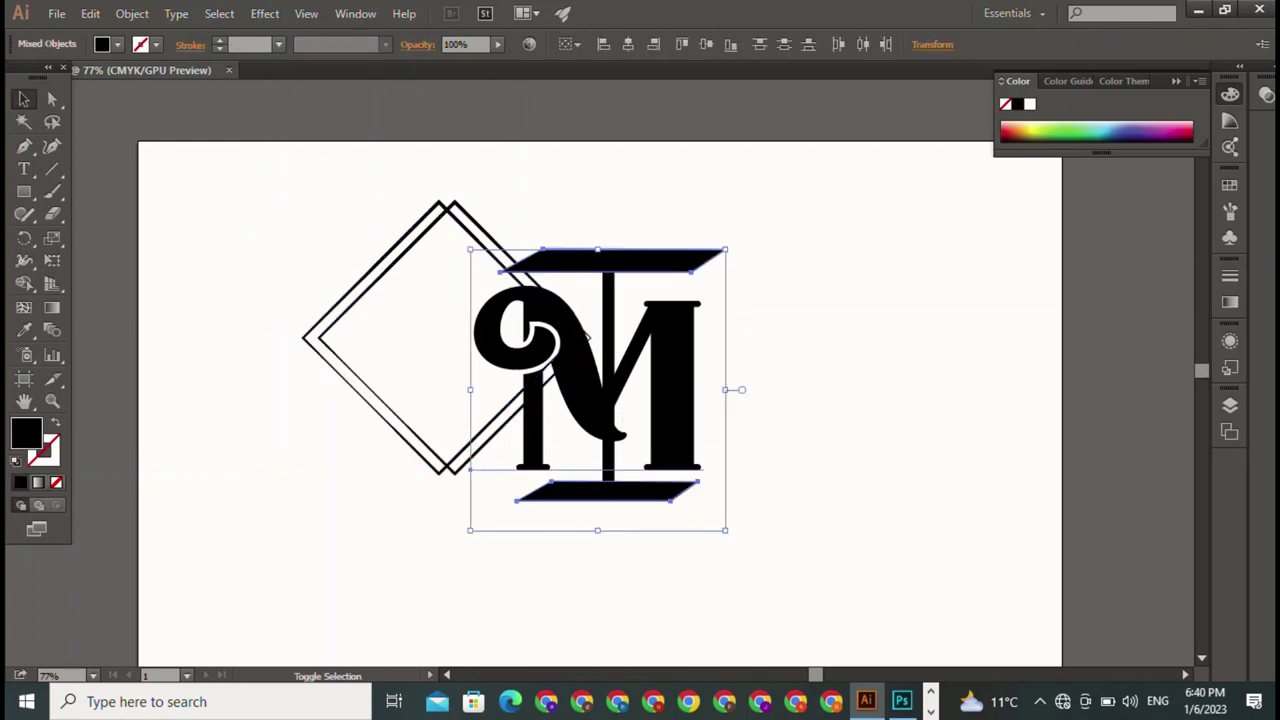
left_click_drag(726, 250, 673, 308)
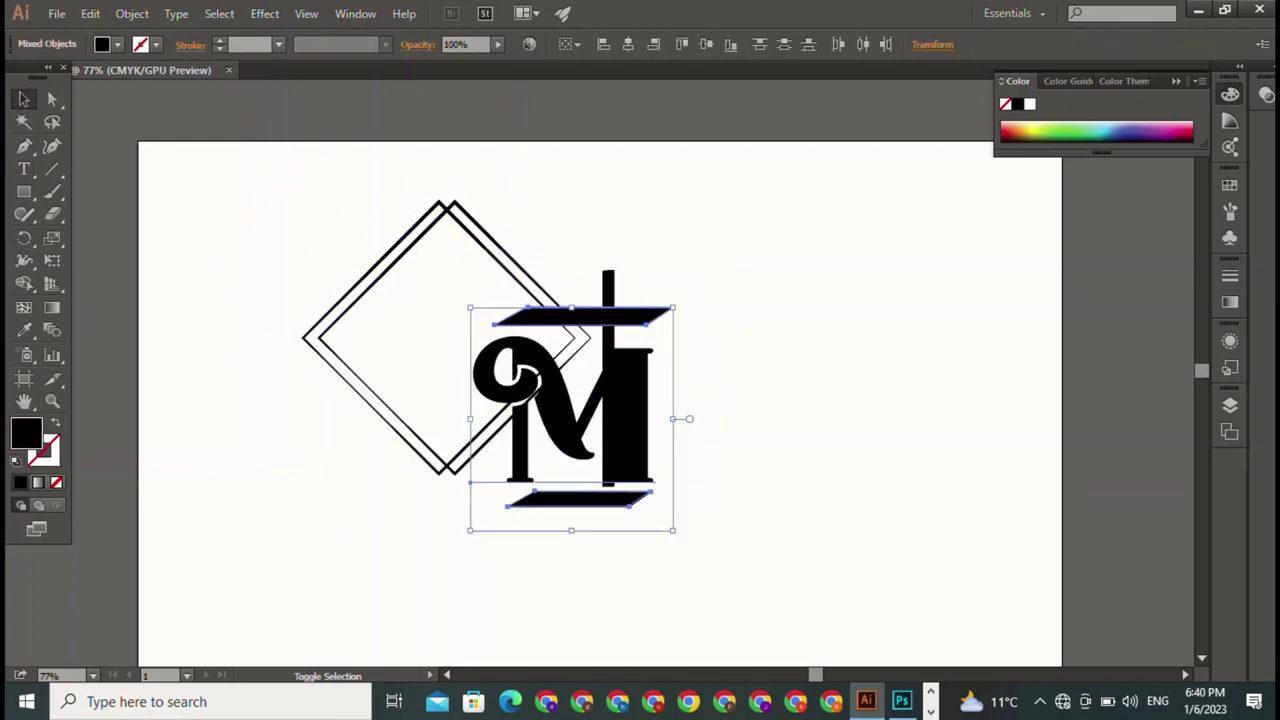
key("ctrl+z")
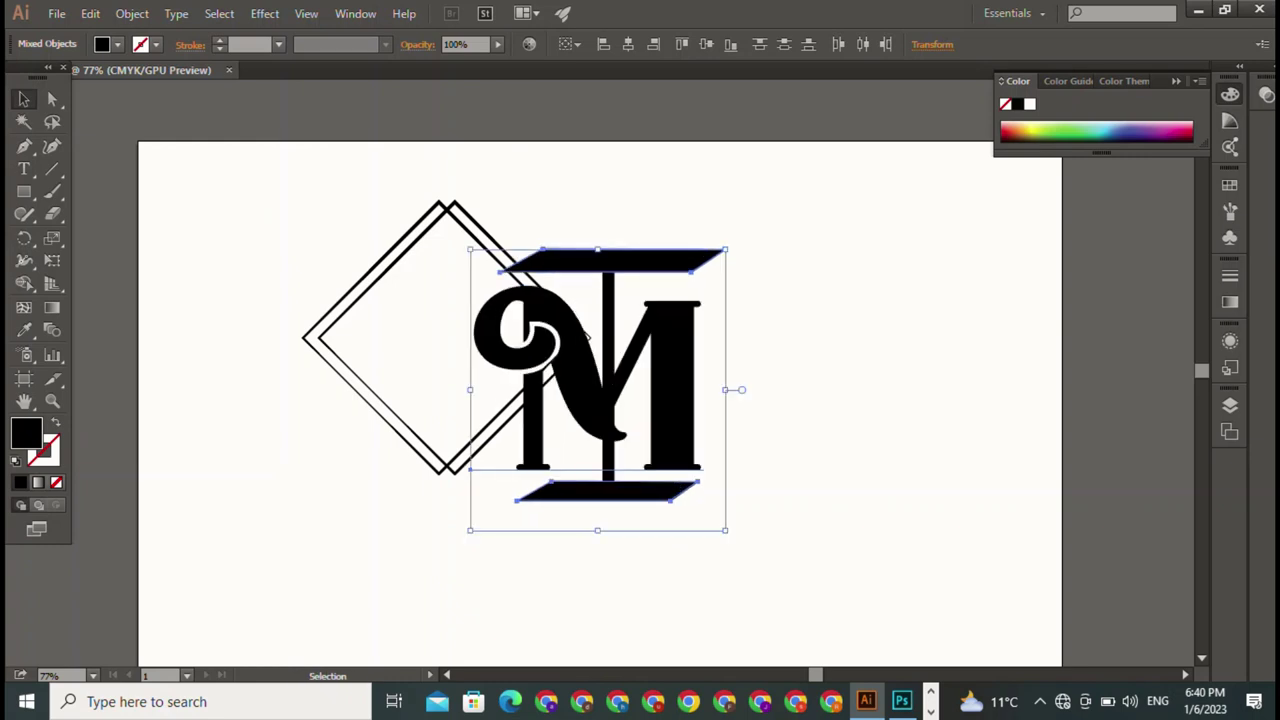
left_click_drag(621, 171, 733, 503)
Scale the whole monogram, including its stem, down and centre it inside the diamond.
left_click(607, 380, "shift")
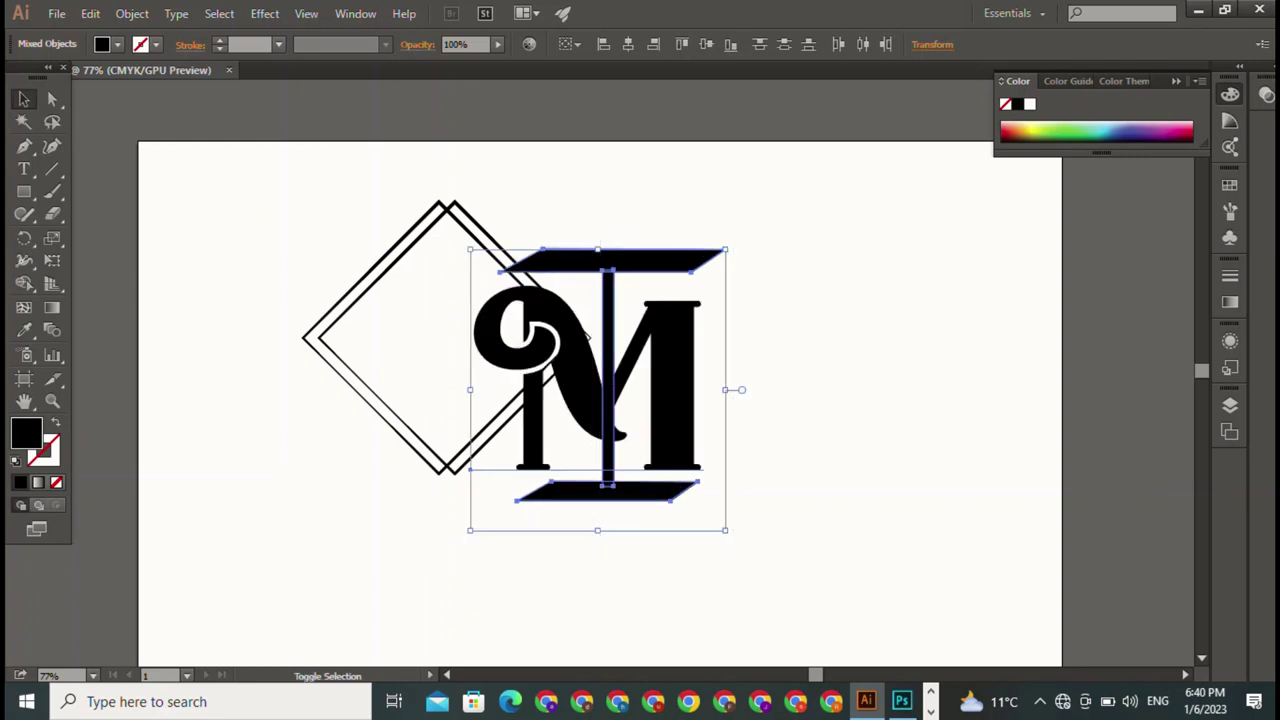
left_click_drag(726, 250, 630, 355)
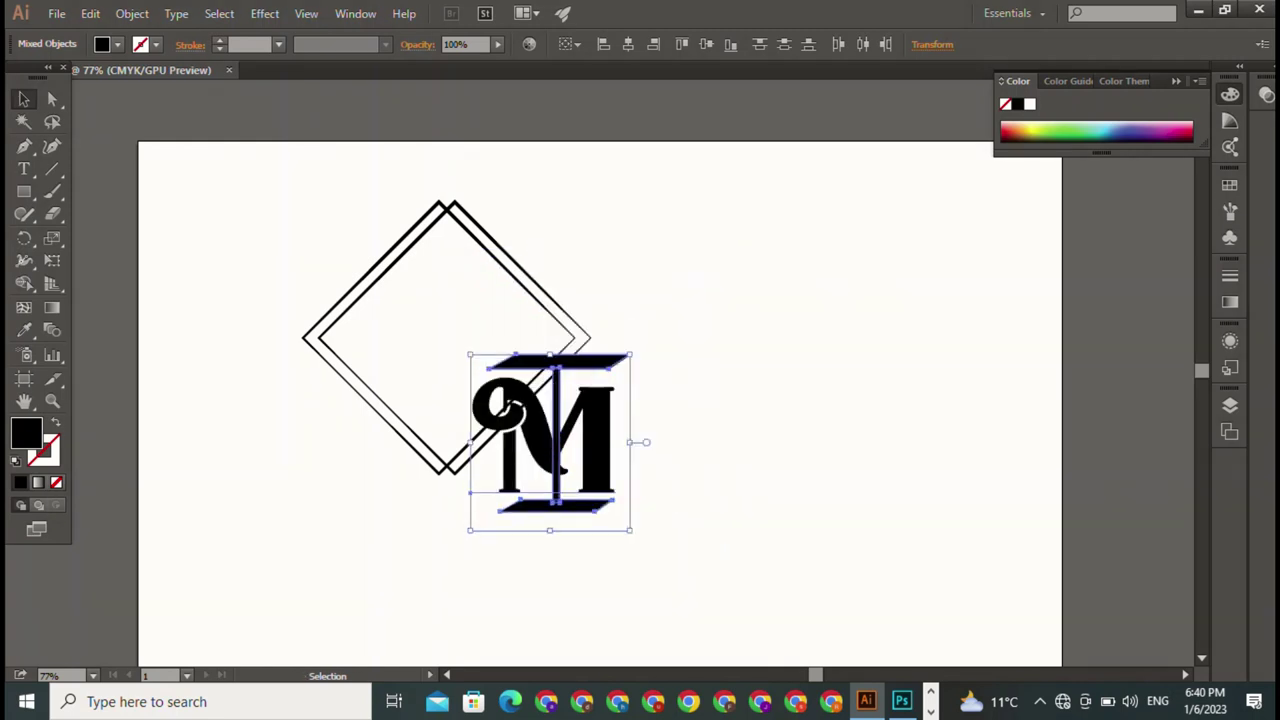
left_click_drag(550, 440, 455, 360)
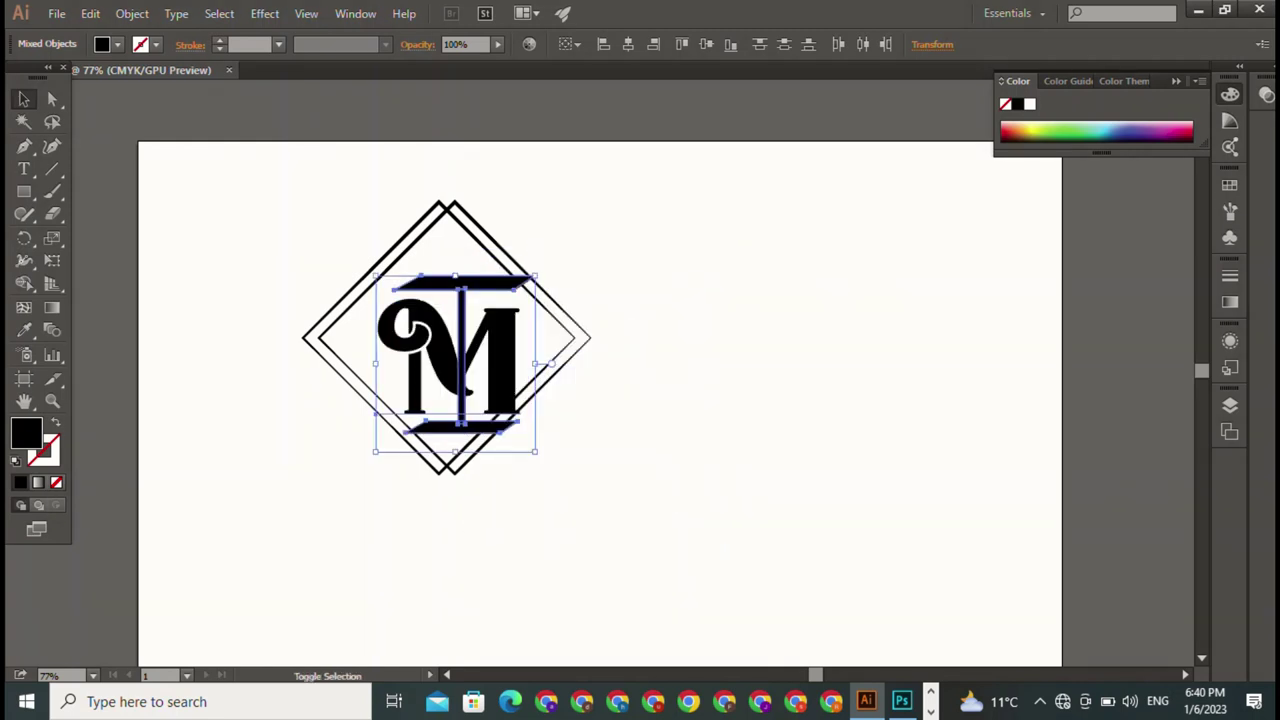
left_click_drag(535, 277, 519, 292)
left_click_drag(455, 360, 438, 350)
Scale up the diamond outlines around the monogram, stroke growing to about 4.834 pt.
left_click(450, 203, "shift")
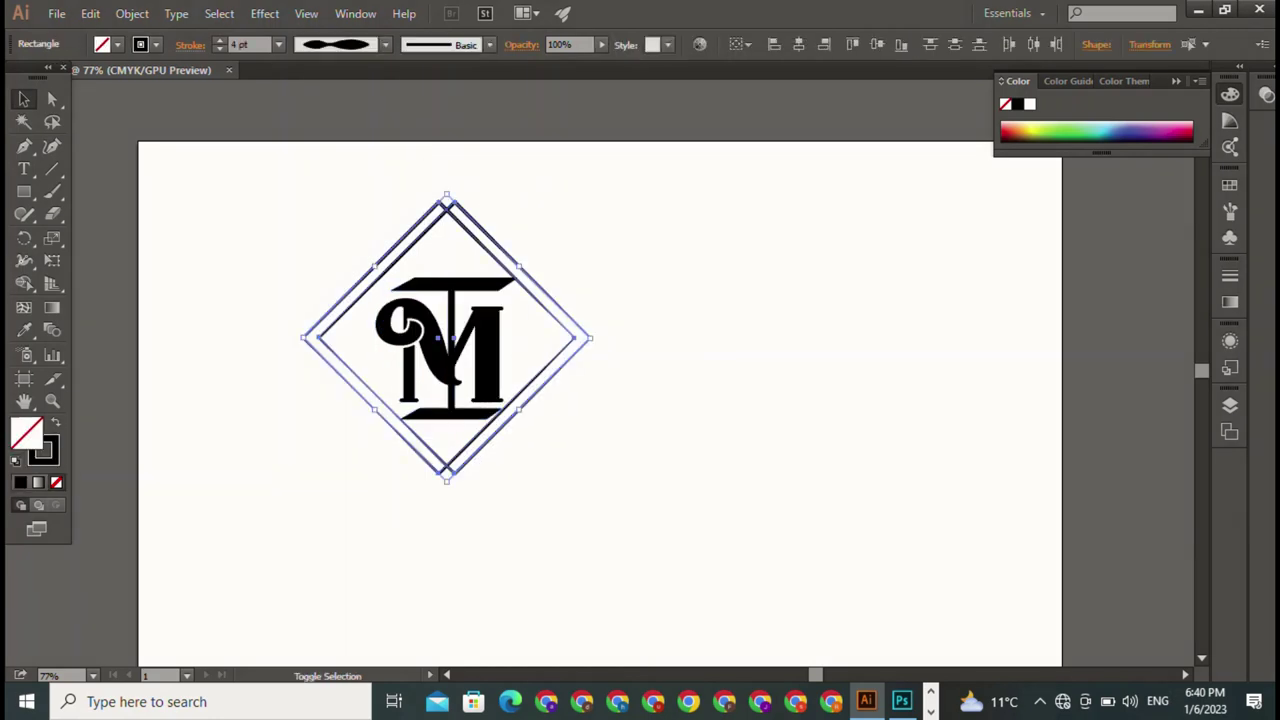
left_click_drag(446, 196, 446, 133)
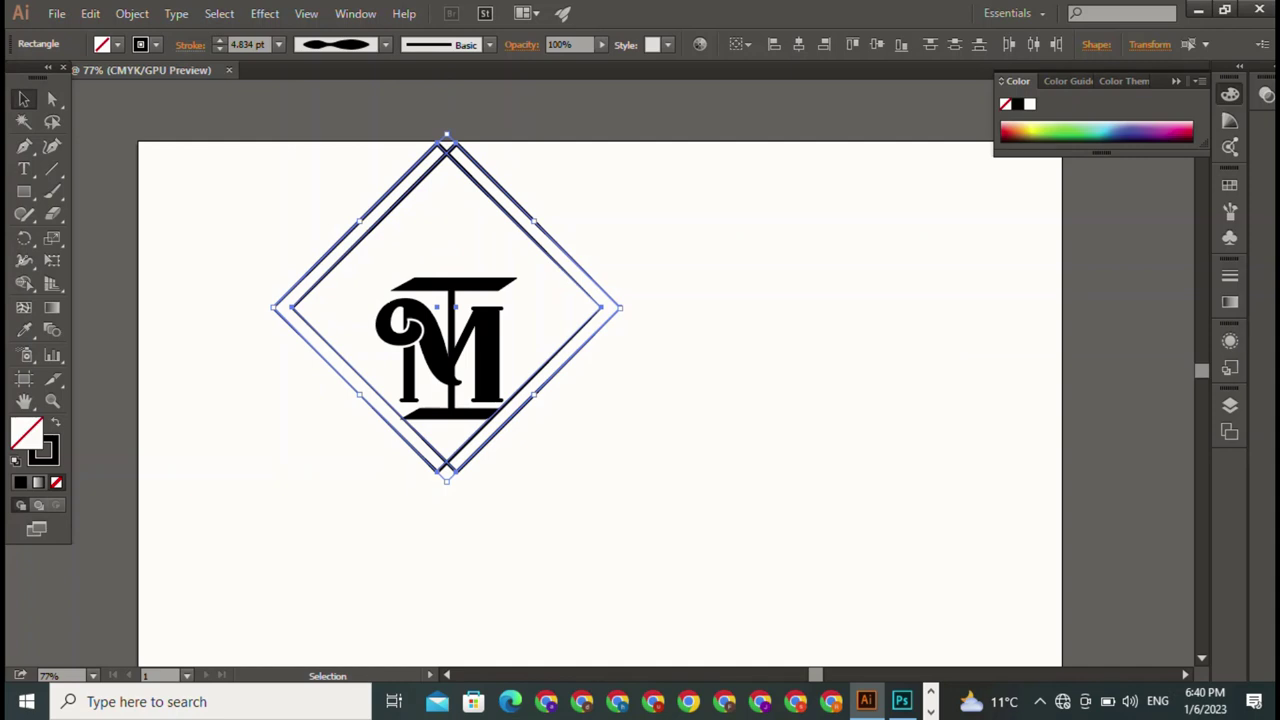
left_click(470, 410, "shift")
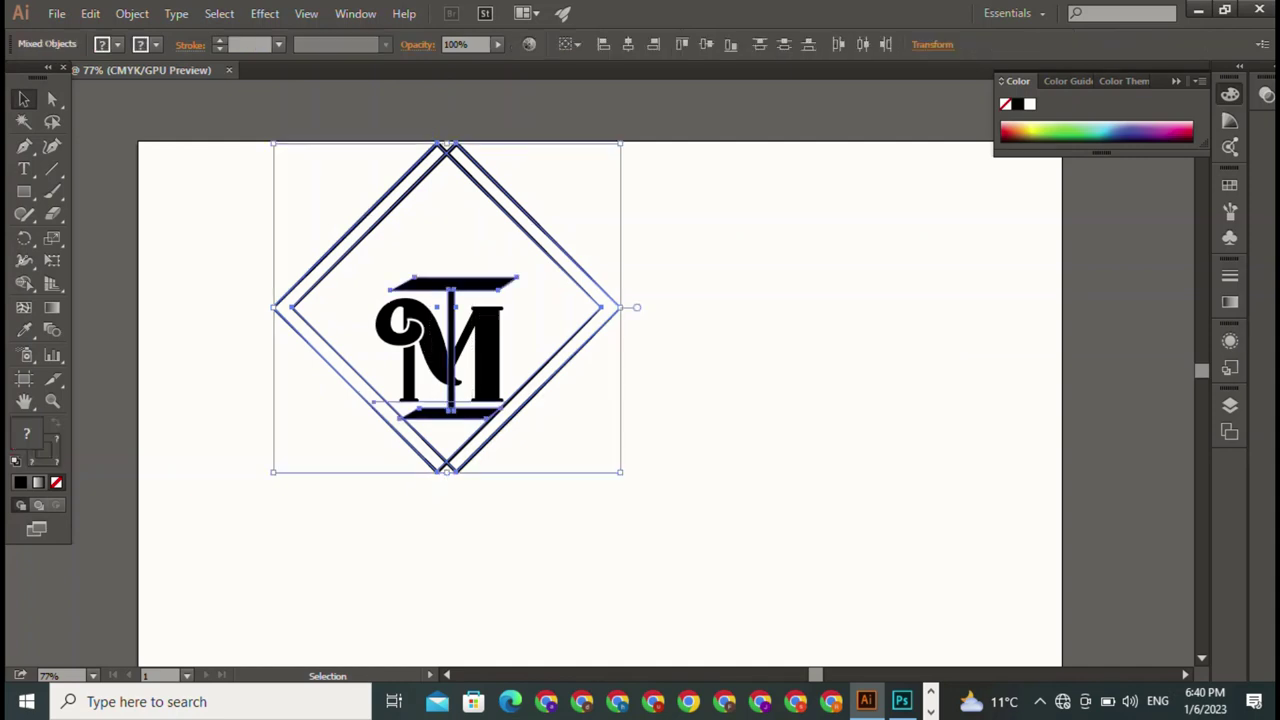
left_click(460, 230)
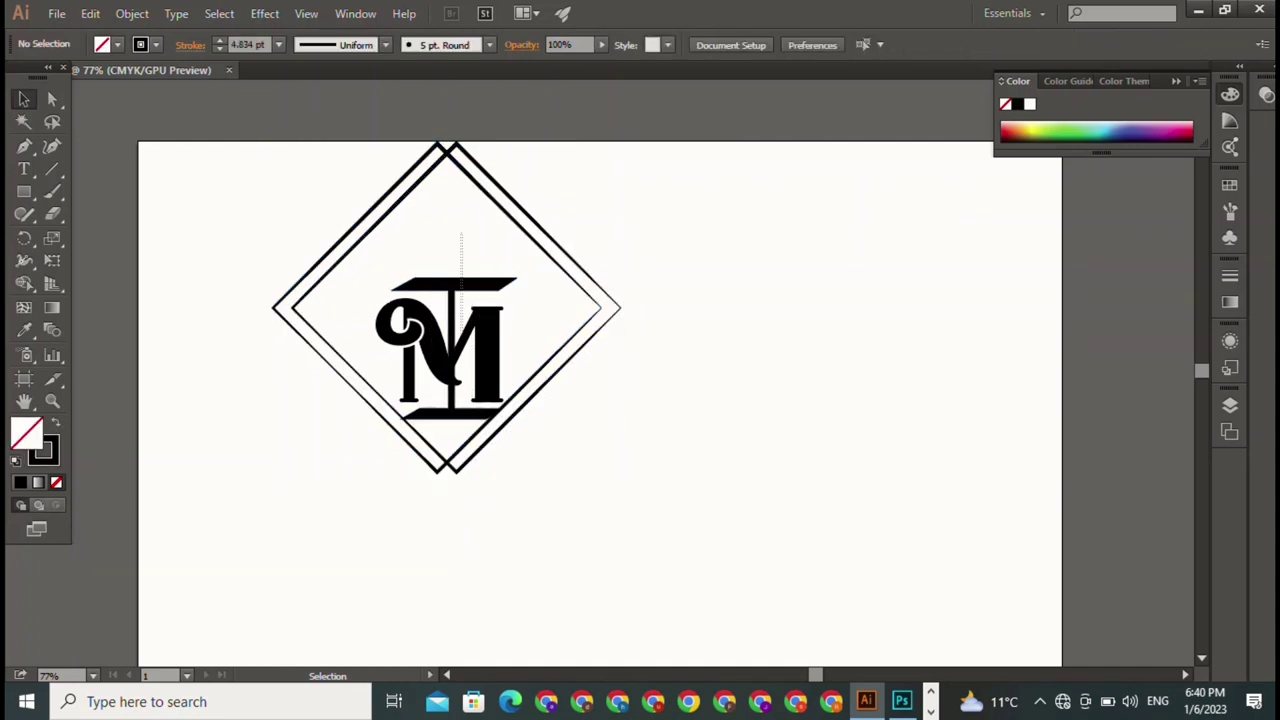
left_click(460, 400)
key("shift")
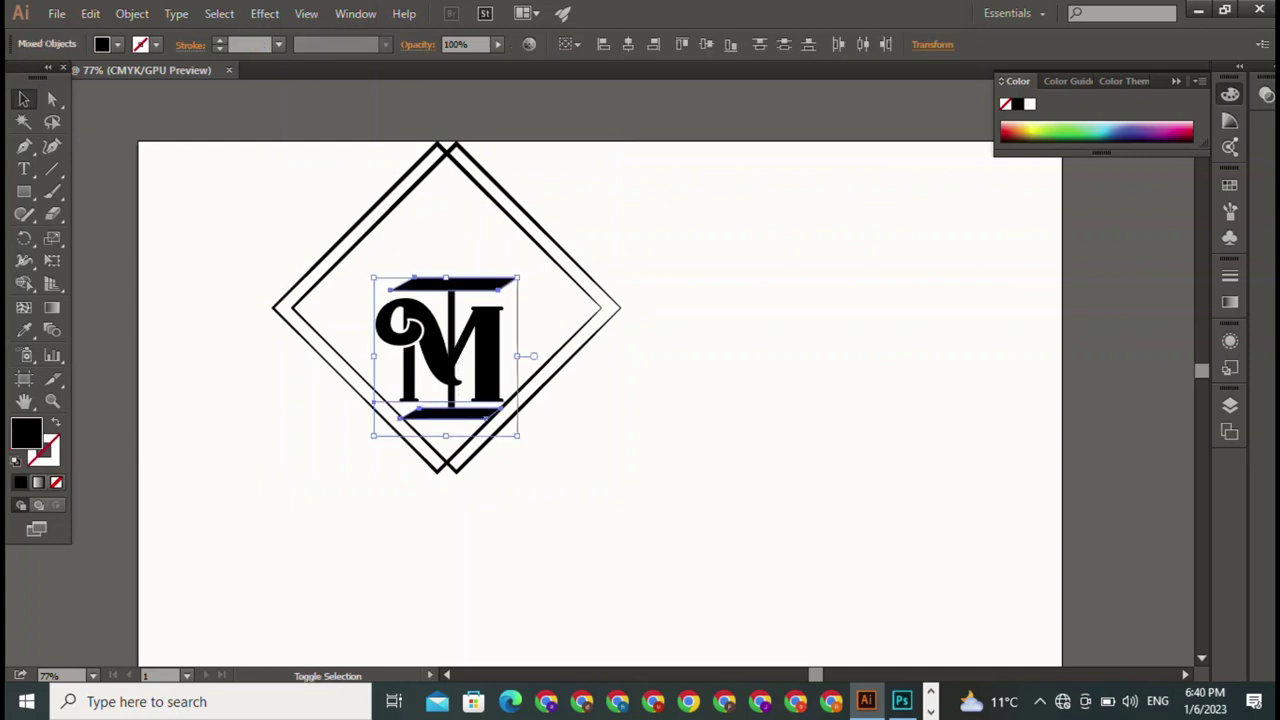
left_click_drag(517, 278, 549, 243)
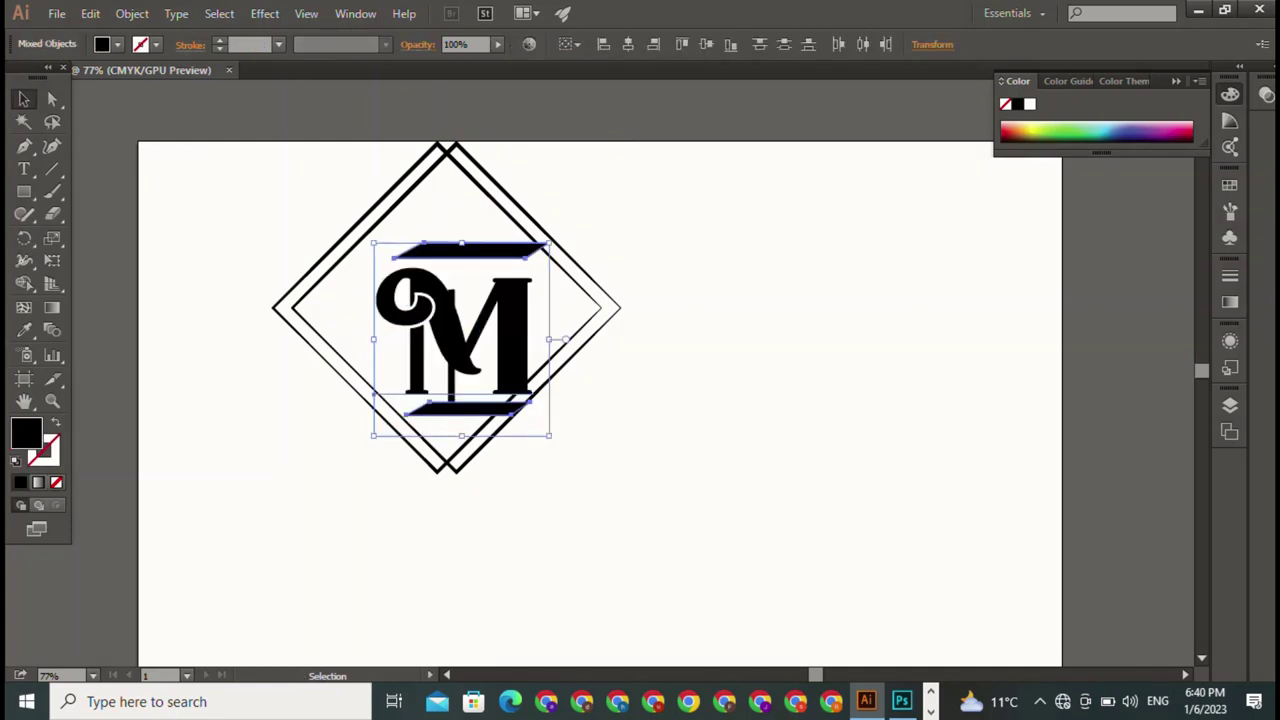
mouse_move(371, 395)
left_mouse_down()
mouse_move(338, 383)
mouse_move(374, 395)
left_mouse_up()
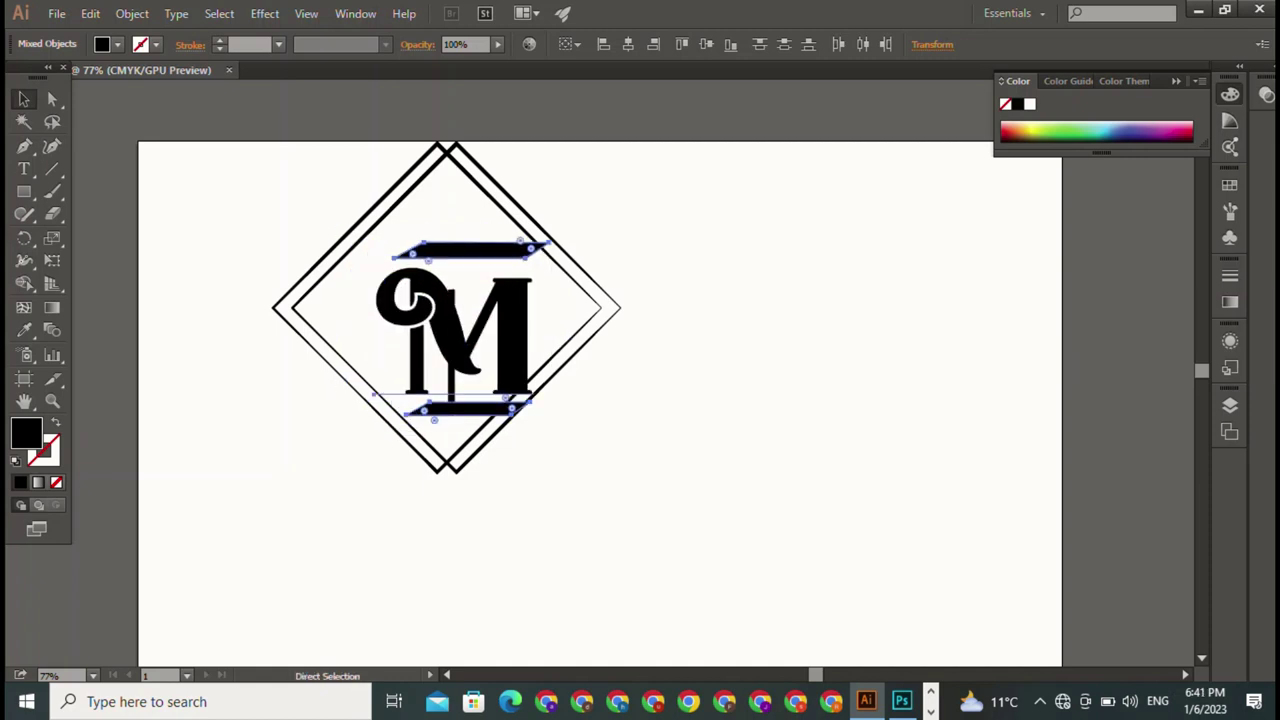
key("a")
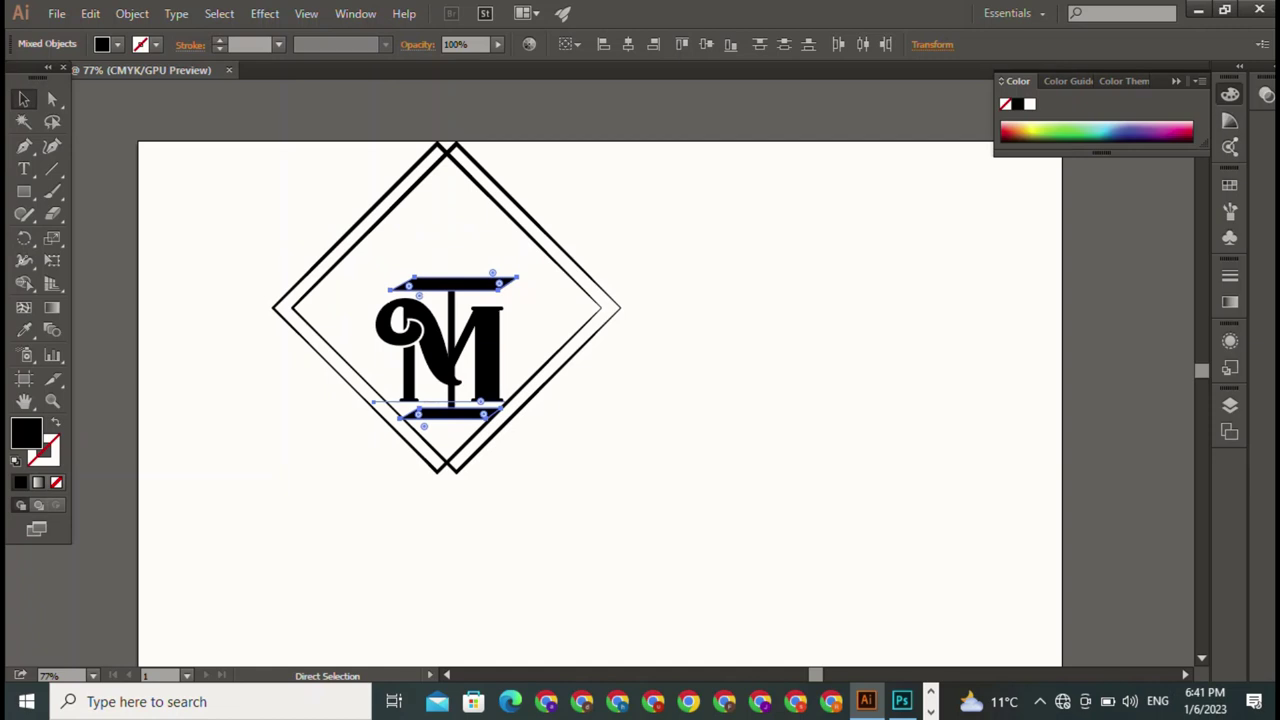
key("v")
left_click(523, 357)
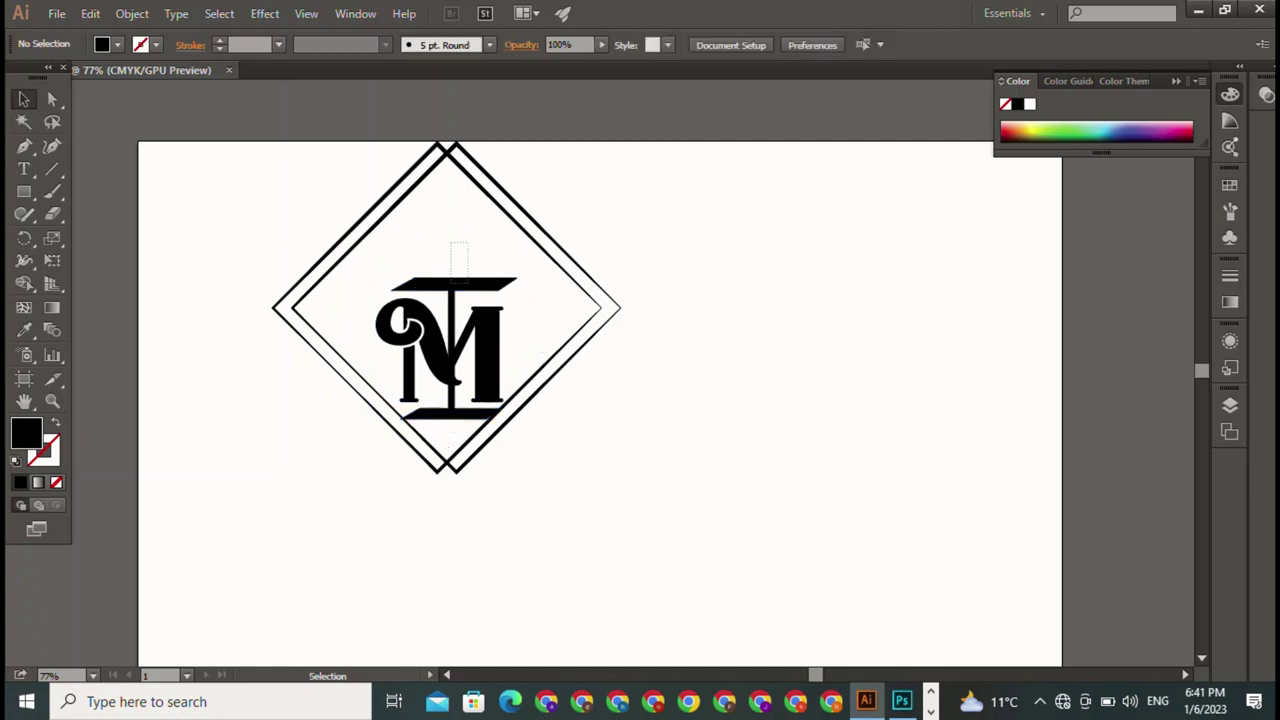
left_click_drag(466, 284, 468, 424)
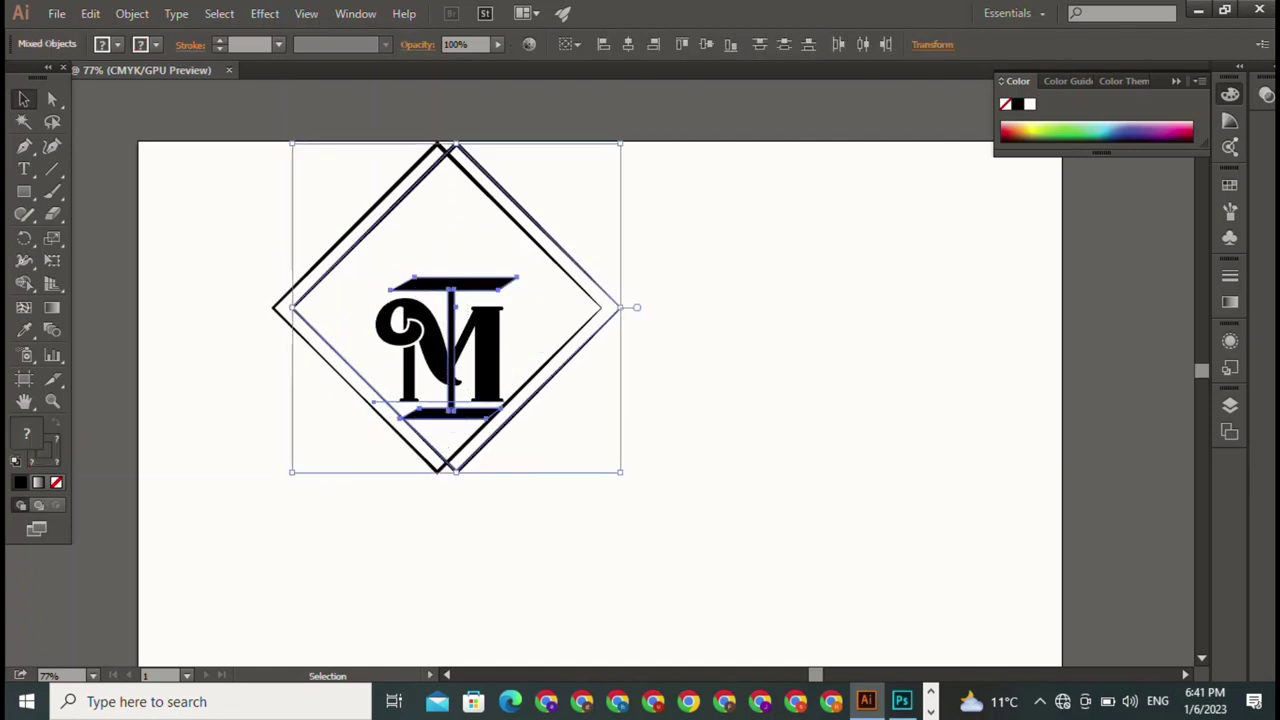
key("ctrl+shift+a")
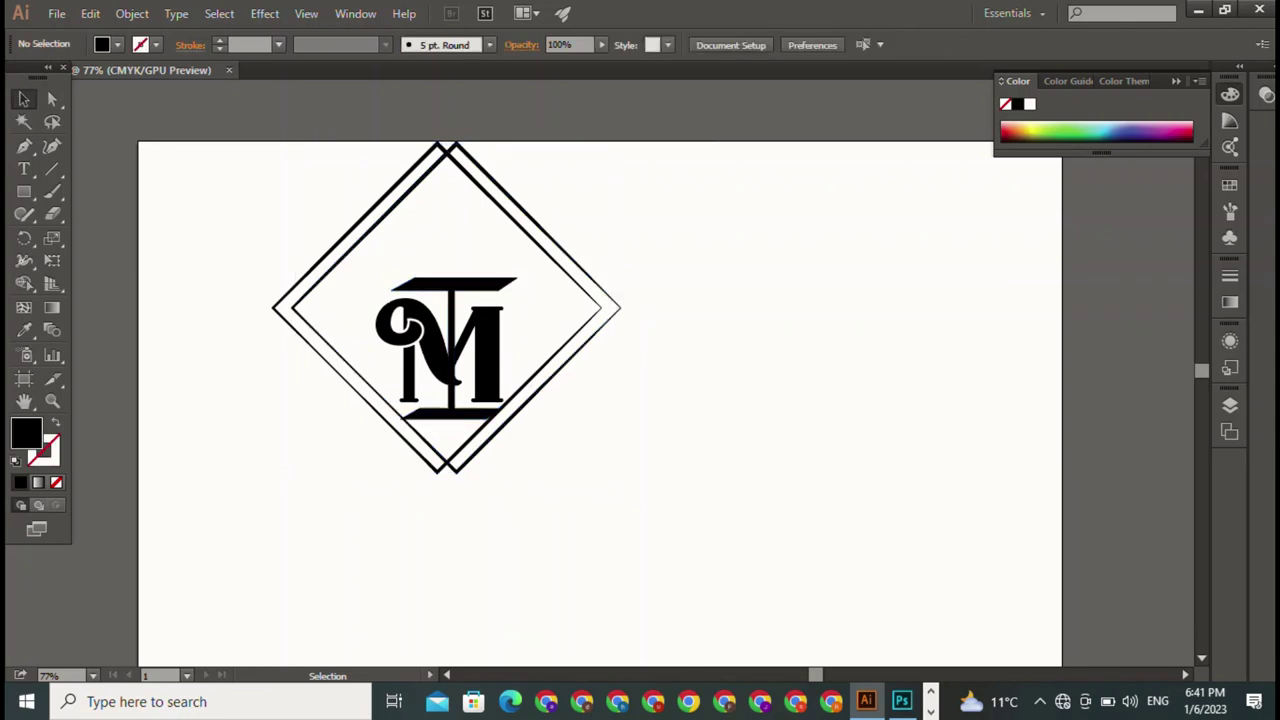
left_click_drag(658, 253, 570, 314)
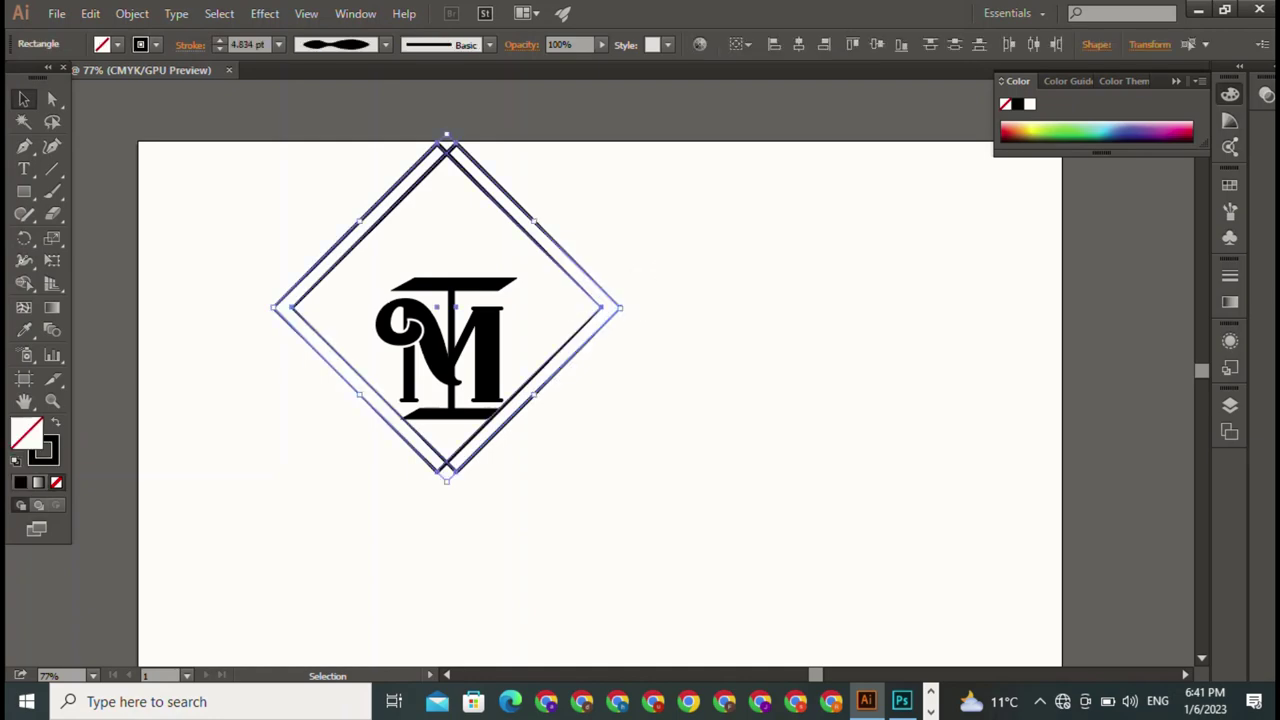